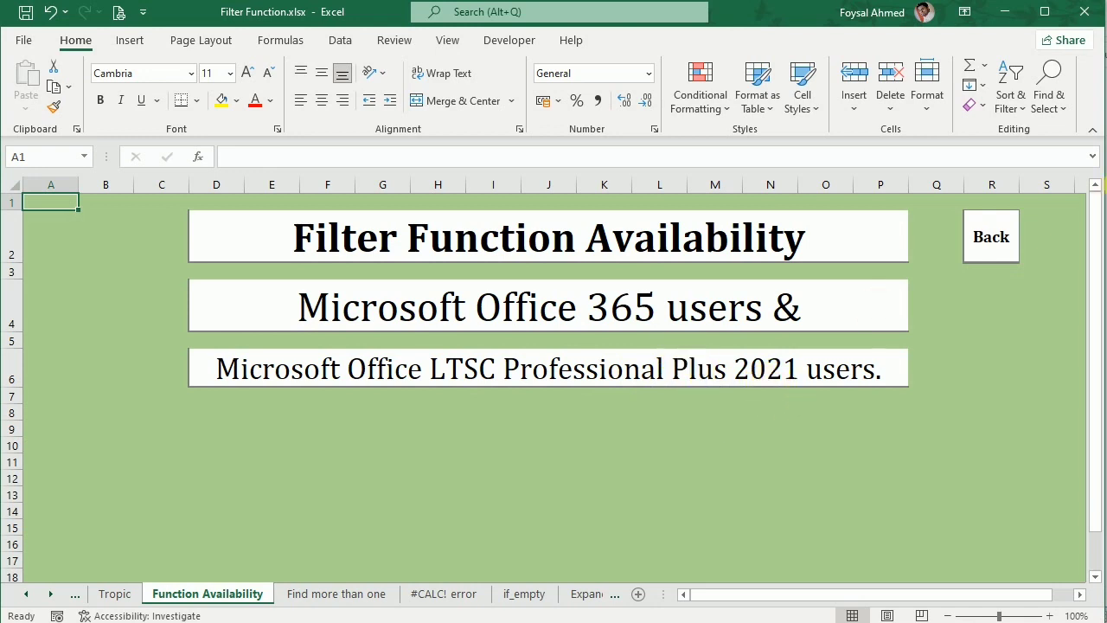
# Open the Find more than one sheet from the topic index and examine the product table's headings and the Find cell
pyautogui.click(997, 236)
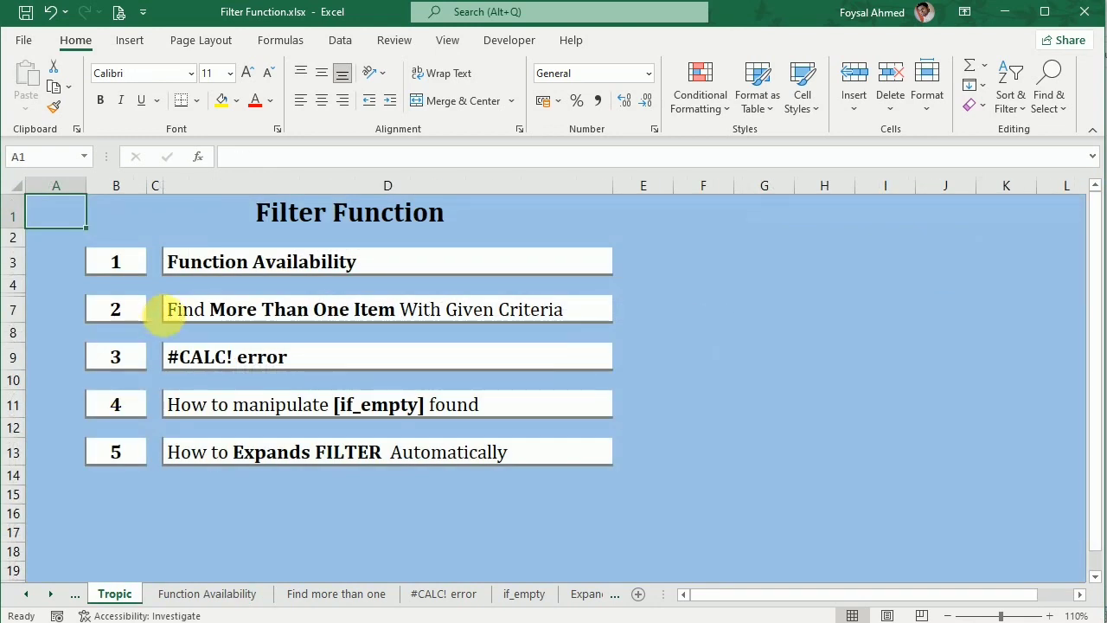
pyautogui.click(175, 309)
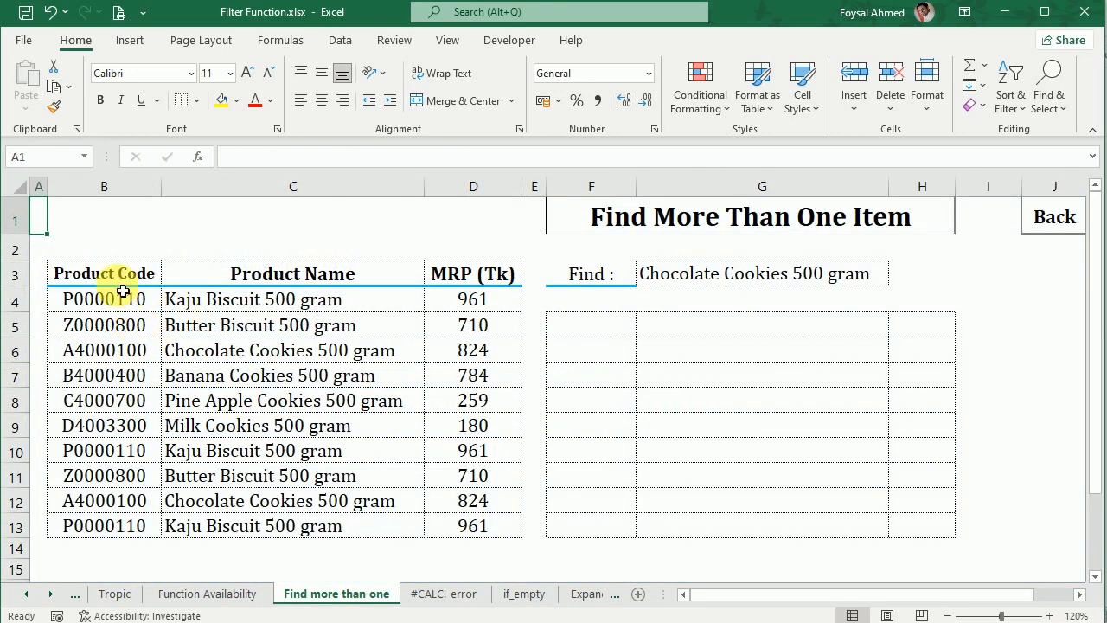
pyautogui.moveTo(108, 274); pyautogui.dragTo(470, 527)
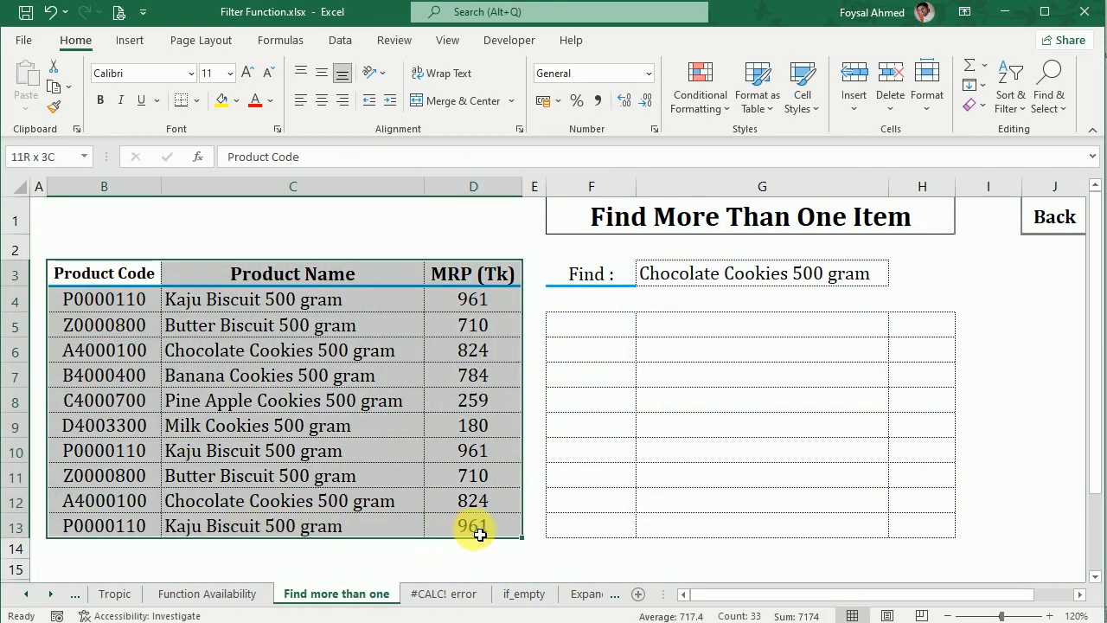
pyautogui.click(104, 273)
pyautogui.keyDown('shift'); pyautogui.click(412, 279); pyautogui.keyUp('shift')
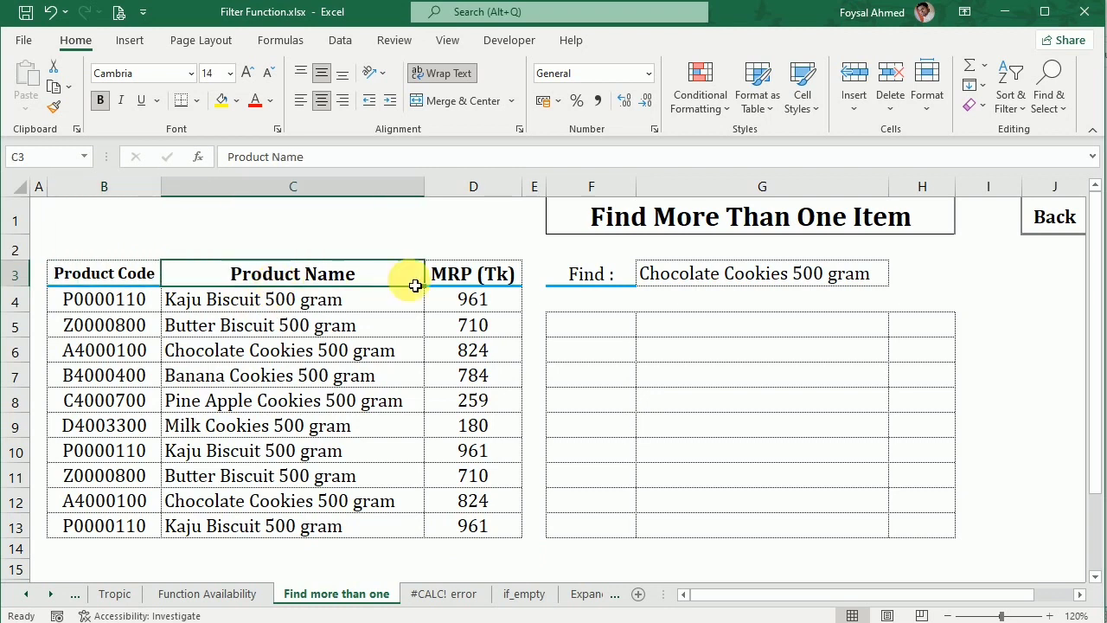
pyautogui.click(468, 279)
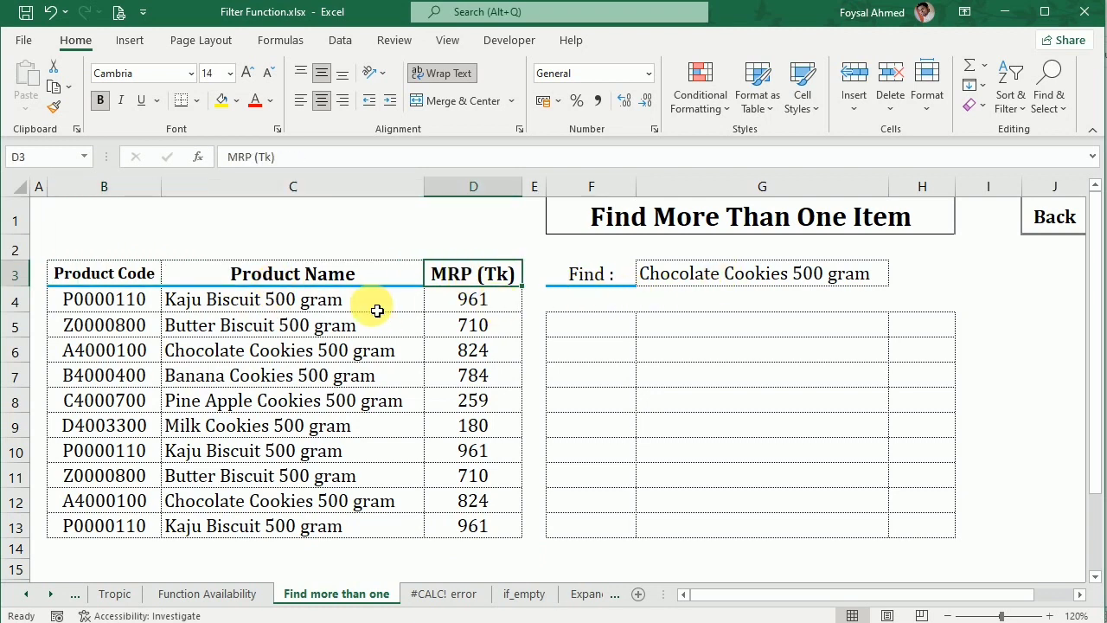
pyautogui.click(758, 274)
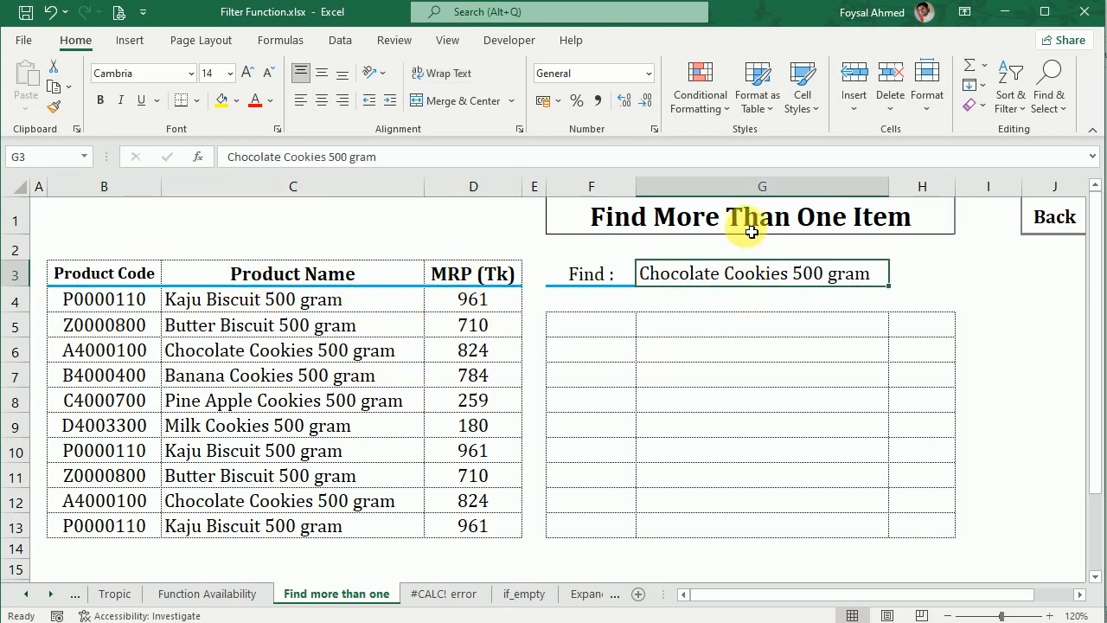
# Enter =FILTER(B4:D13,C4:C13=G3) in F5 to list every product row matching the name in the Find cell
pyautogui.click(571, 322)
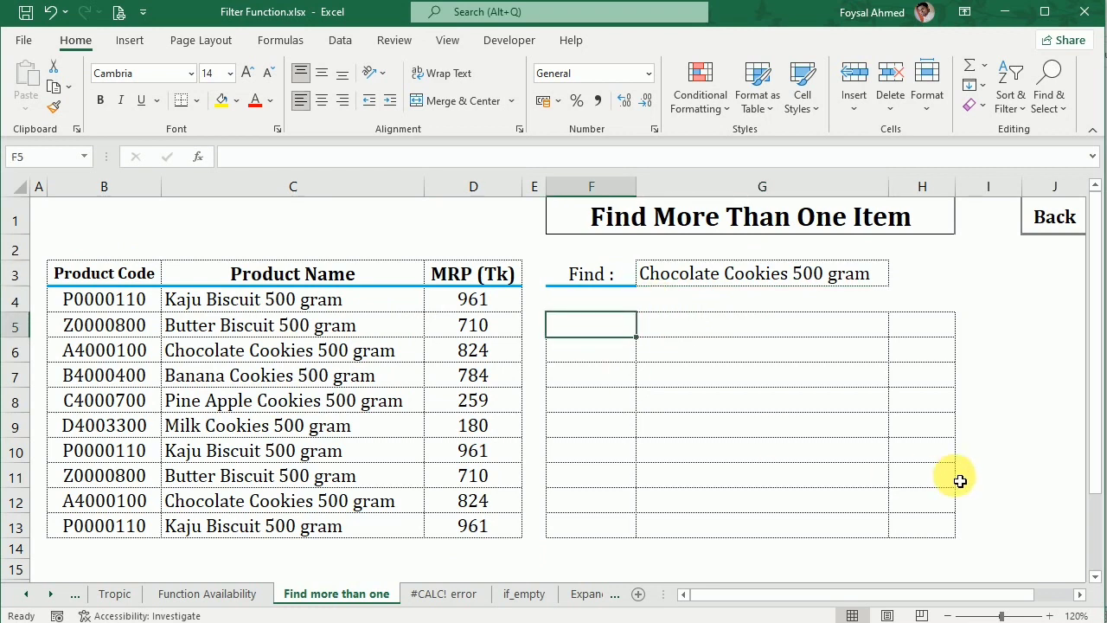
pyautogui.write('=')
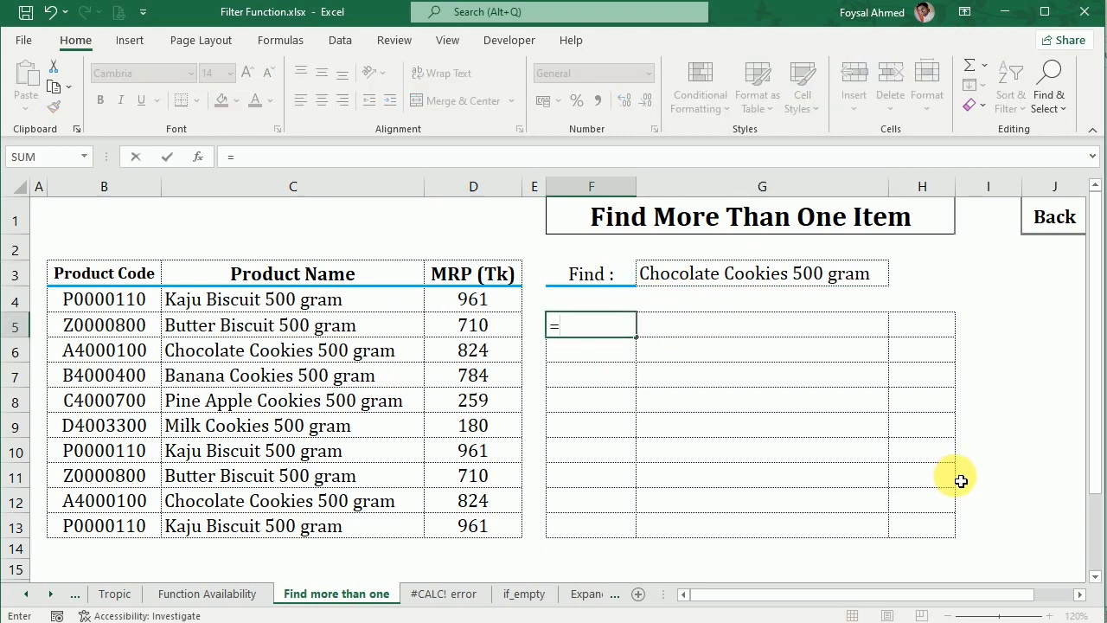
pyautogui.write('fil')
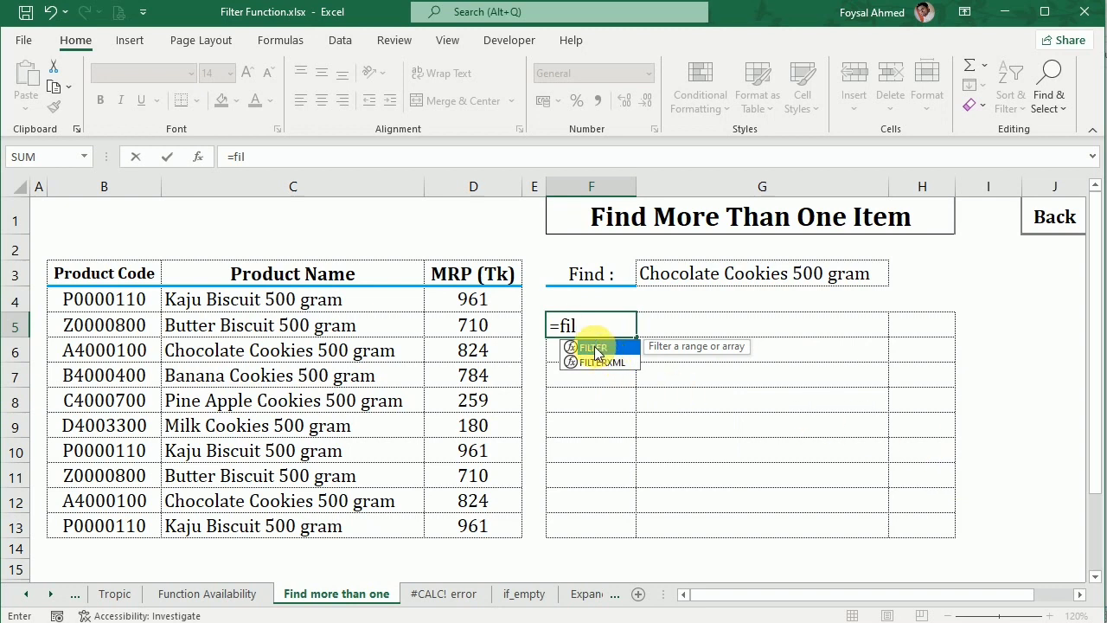
pyautogui.press('Tab')
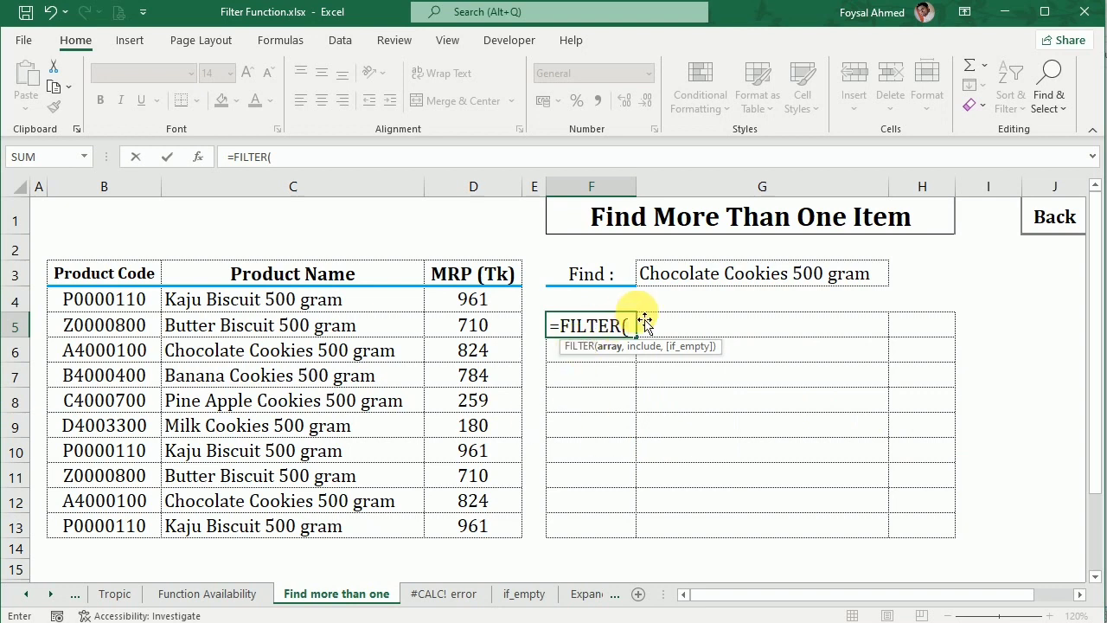
pyautogui.moveTo(636, 356); pyautogui.dragTo(404, 245)
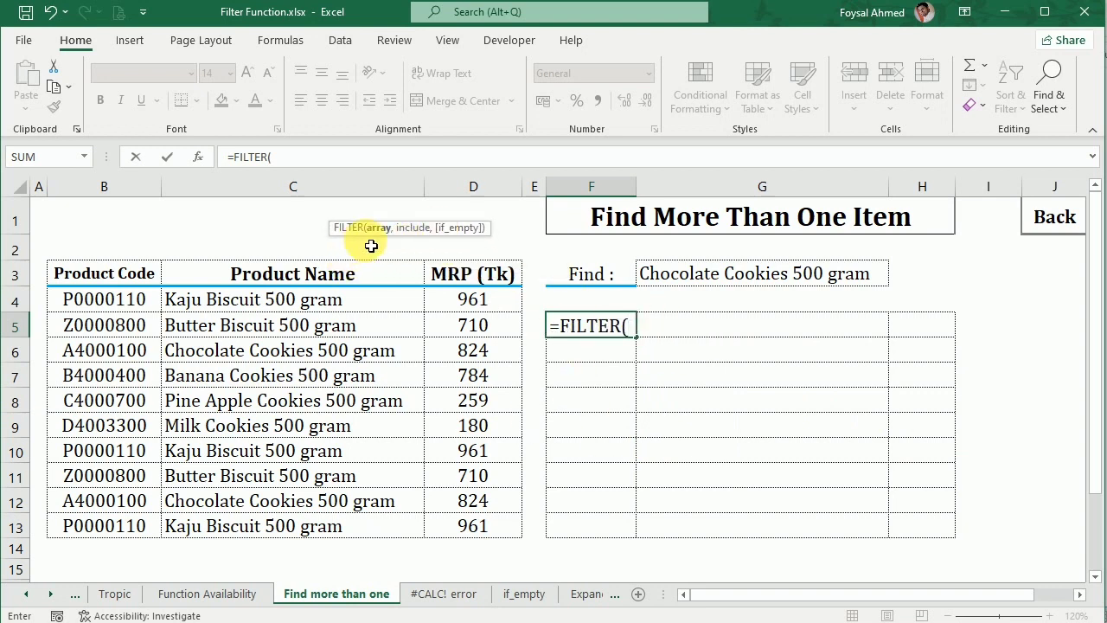
pyautogui.click(118, 305)
pyautogui.moveTo(118, 304); pyautogui.dragTo(436, 524)
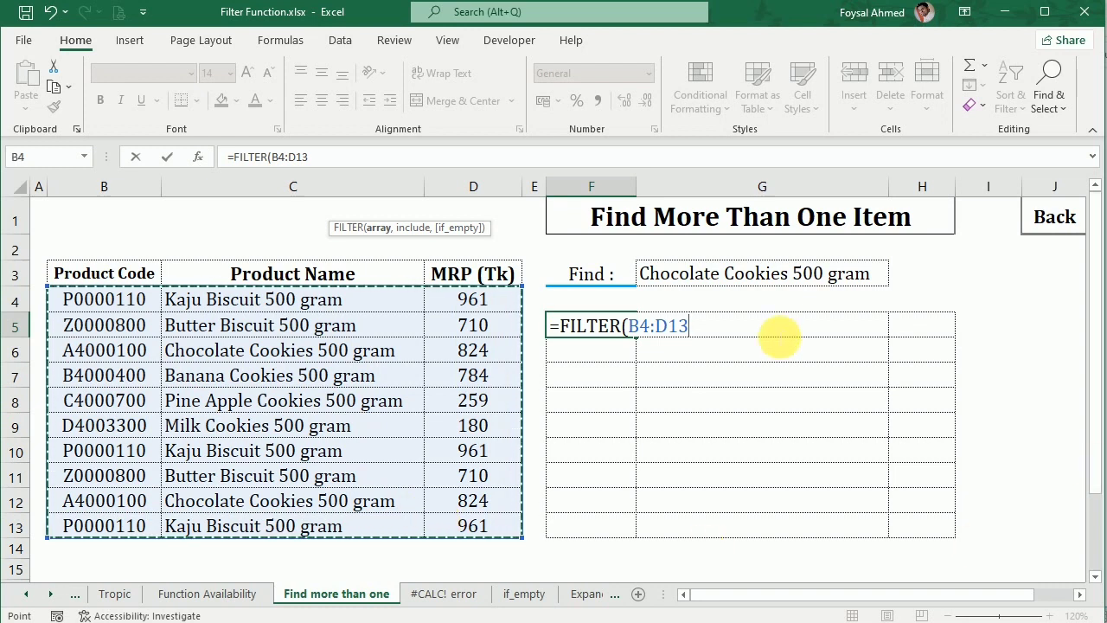
pyautogui.write(',')
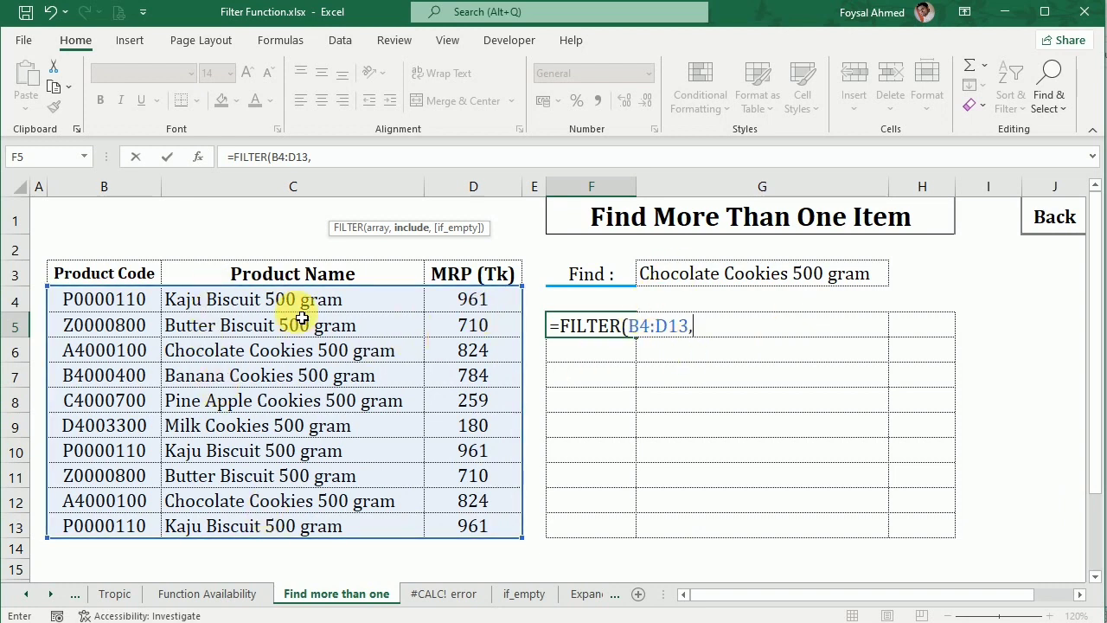
pyautogui.moveTo(303, 302); pyautogui.dragTo(321, 527)
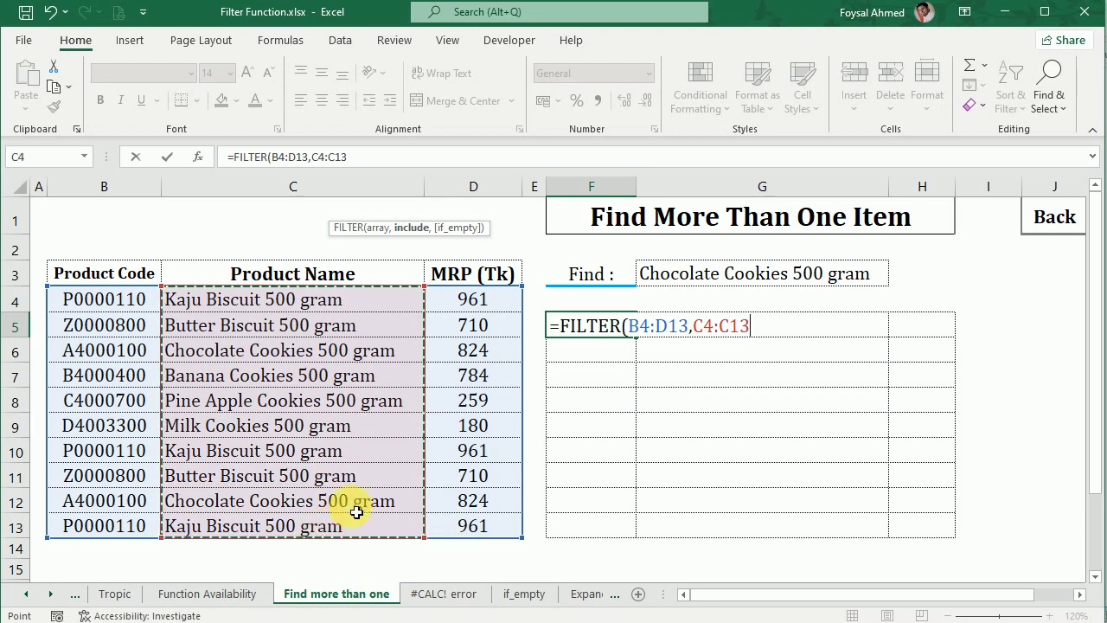
pyautogui.write('=')
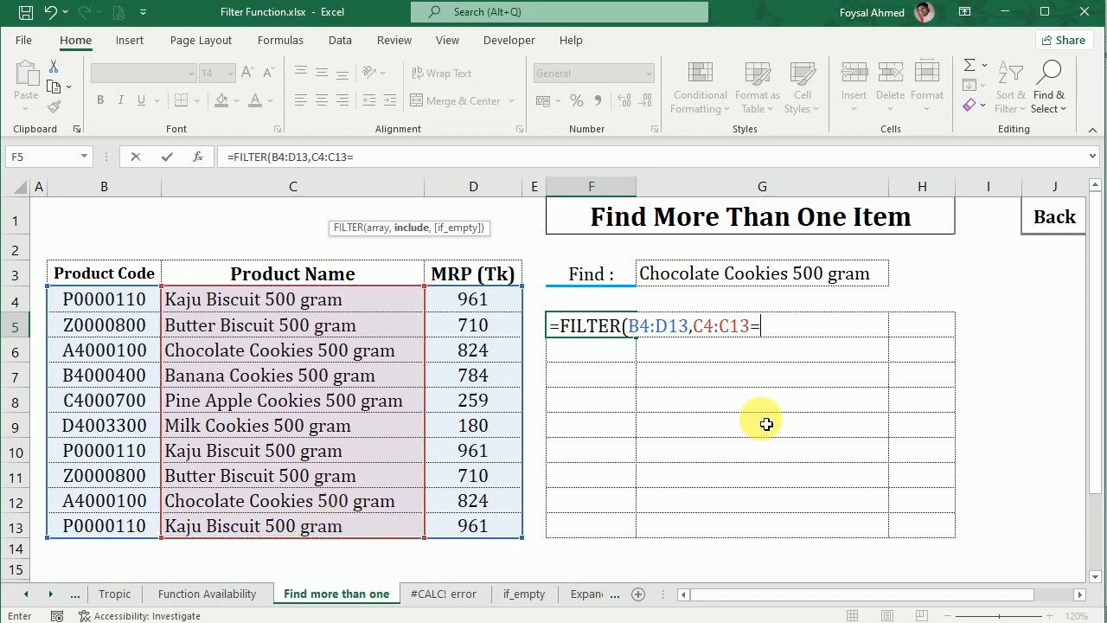
pyautogui.click(744, 280)
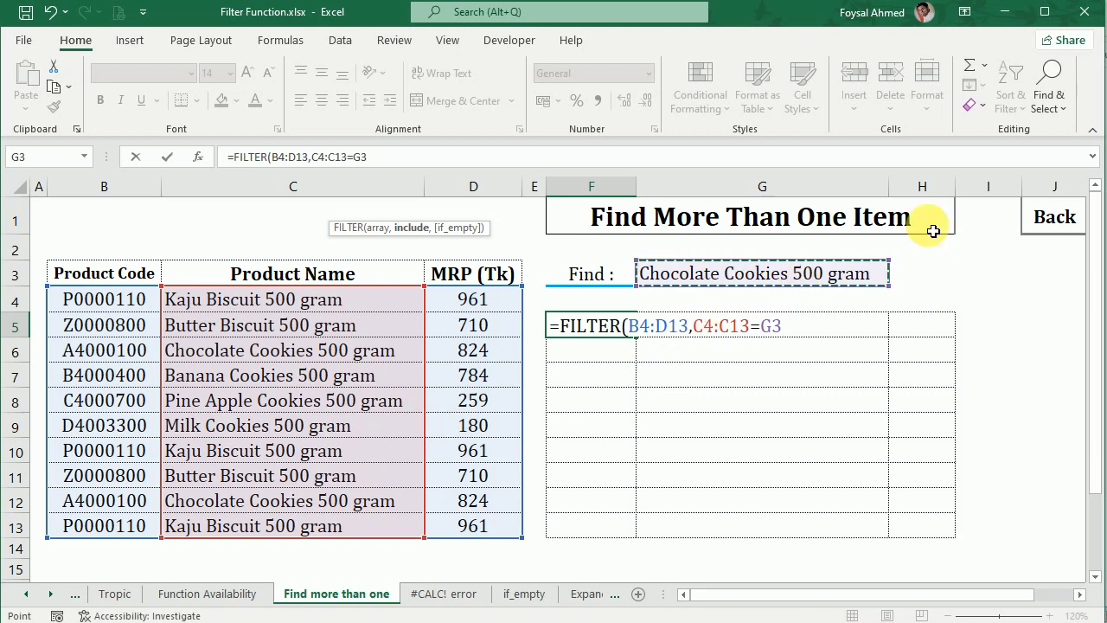
pyautogui.press('Return')
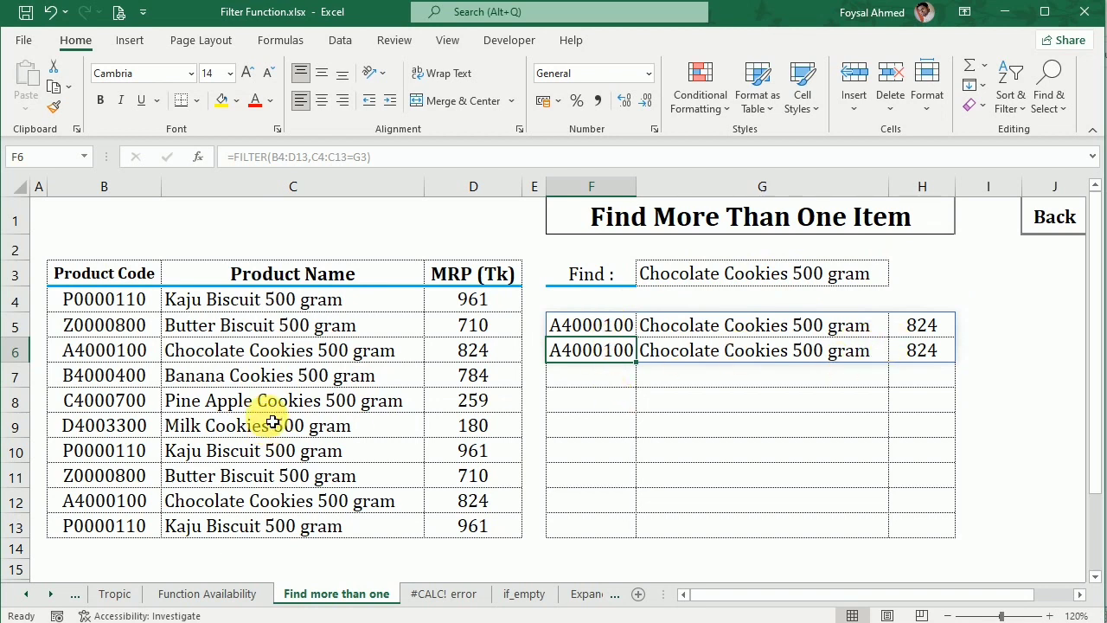
# Copy the product name Banana Cookies 500 gram from C7 into the Find cell G3
pyautogui.click(262, 384)
pyautogui.hotkey('ctrl', 'c')
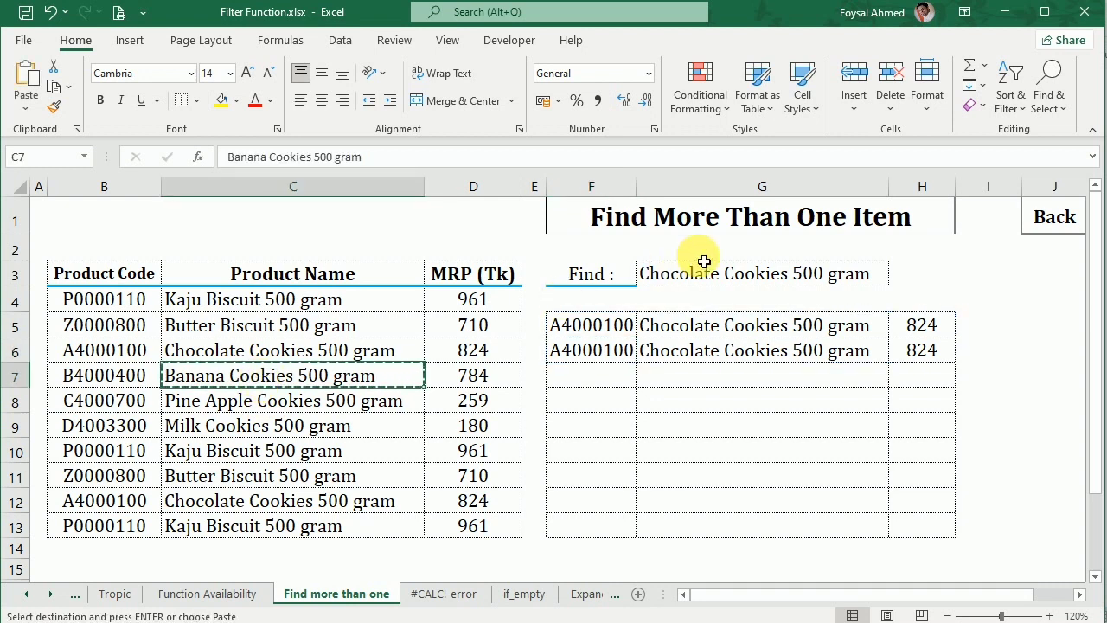
pyautogui.click(709, 280)
pyautogui.hotkey('ctrl', 'v')
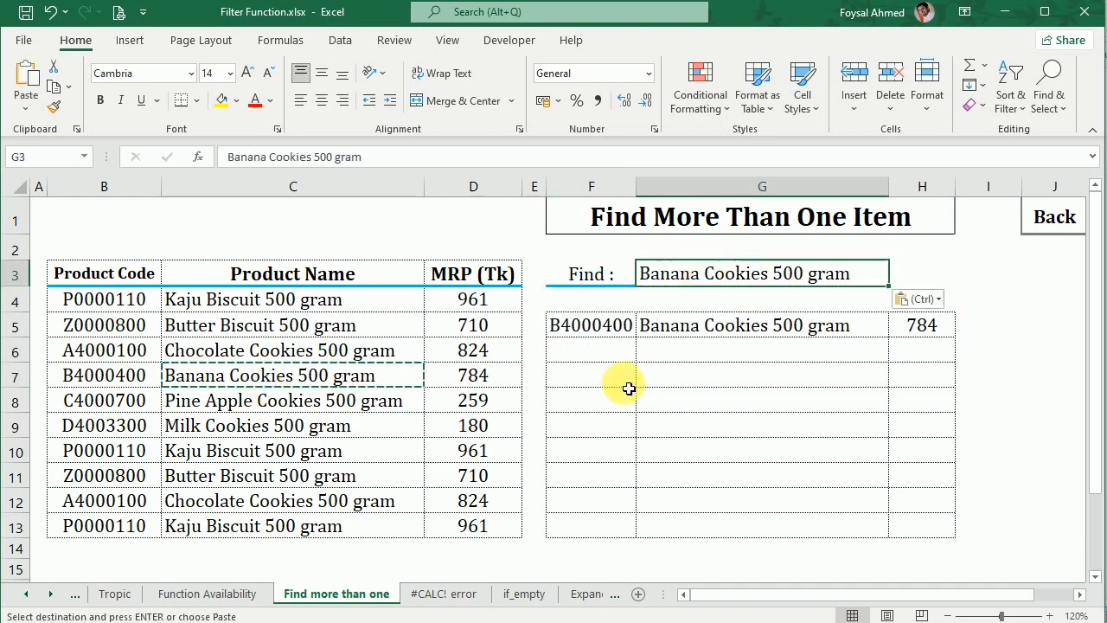
# Try moving Kaju Biscuit 500 gram from C10 into the Find cell G3, and undo the move
pyautogui.click(243, 302)
pyautogui.press('ctrl')
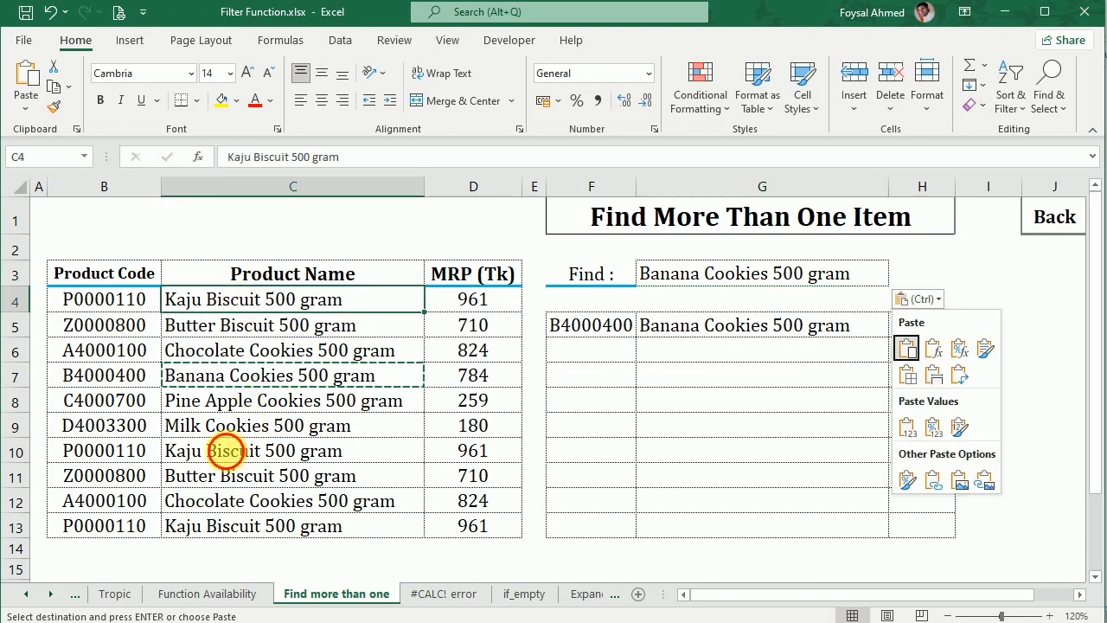
pyautogui.click(232, 457)
pyautogui.hotkey('ctrl', 'x')
pyautogui.click(668, 278)
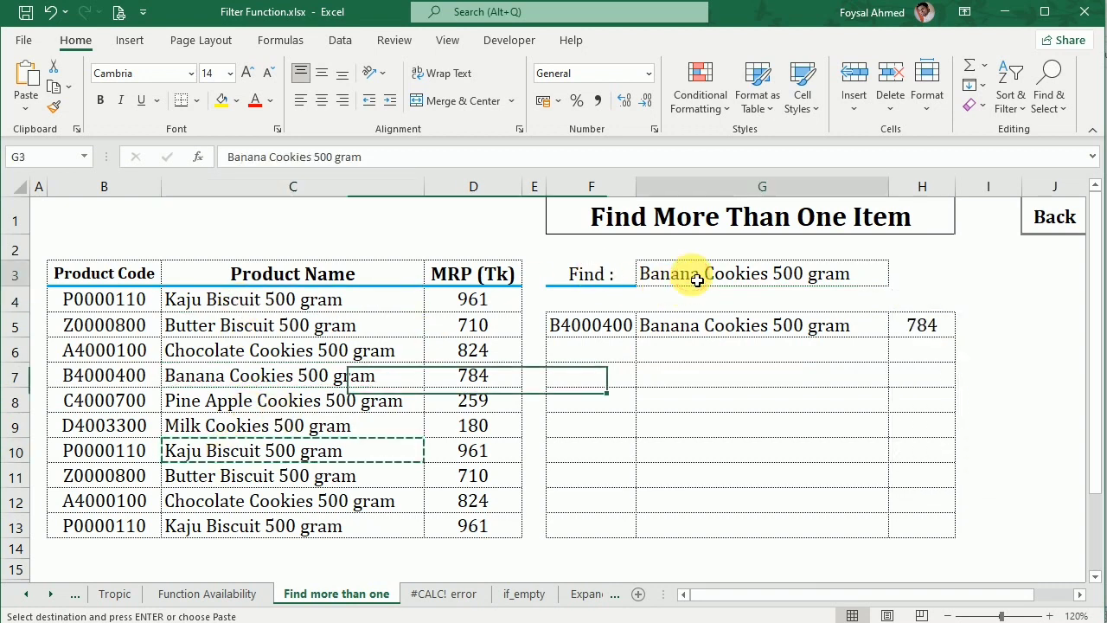
pyautogui.hotkey('ctrl', 'v')
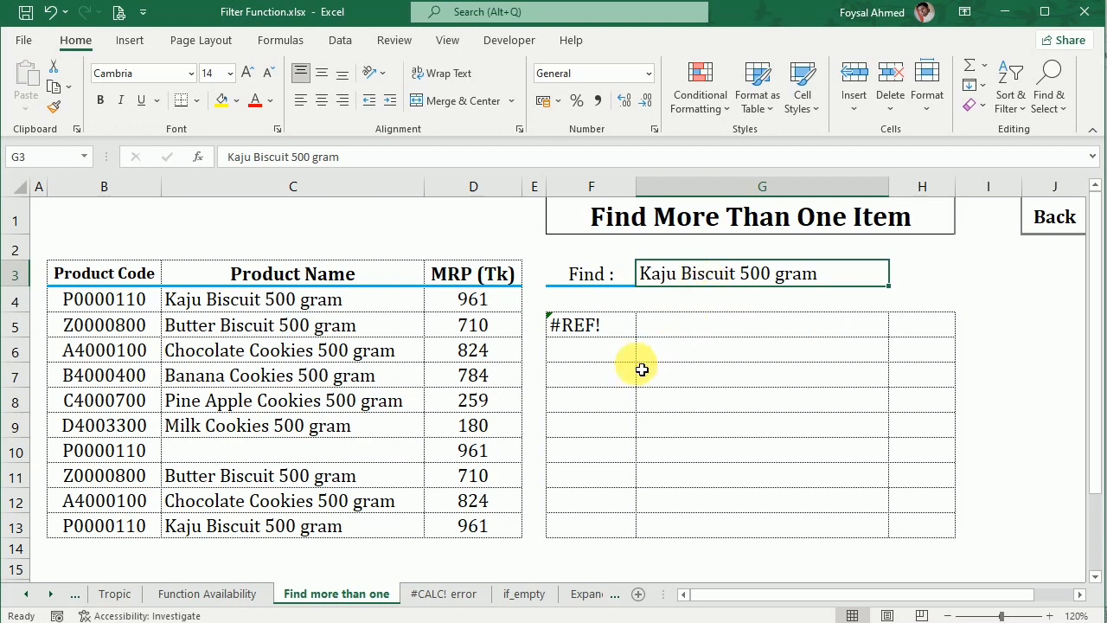
pyautogui.hotkey('ctrl', 'z')
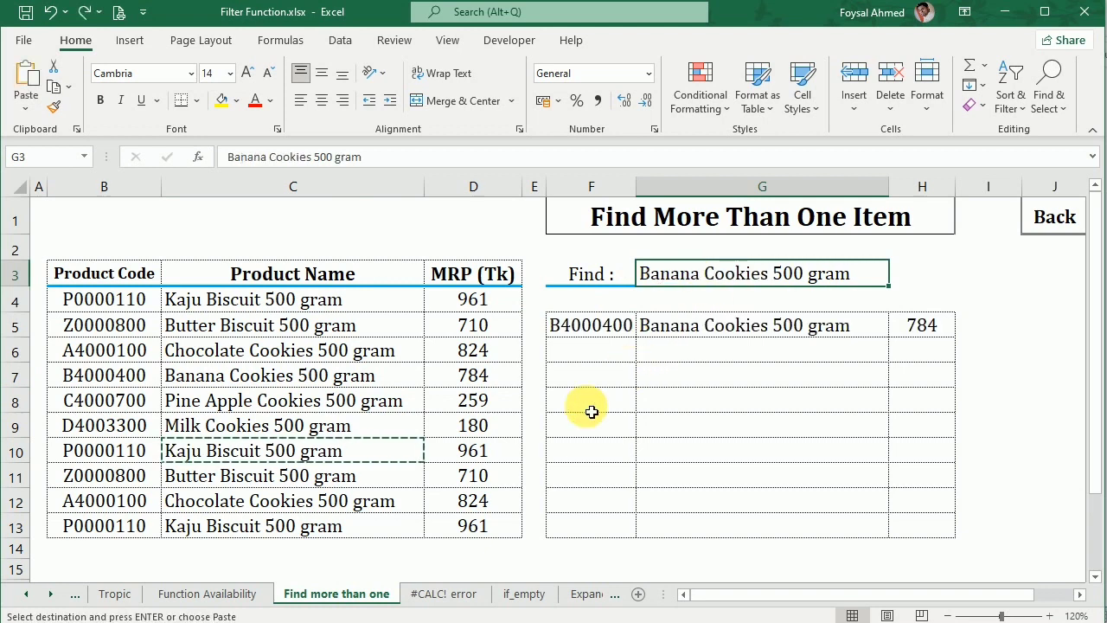
# Copy the product name Kaju Biscuit 500 gram from C10 into the Find cell G3
pyautogui.hotkey('ctrl', 'c')
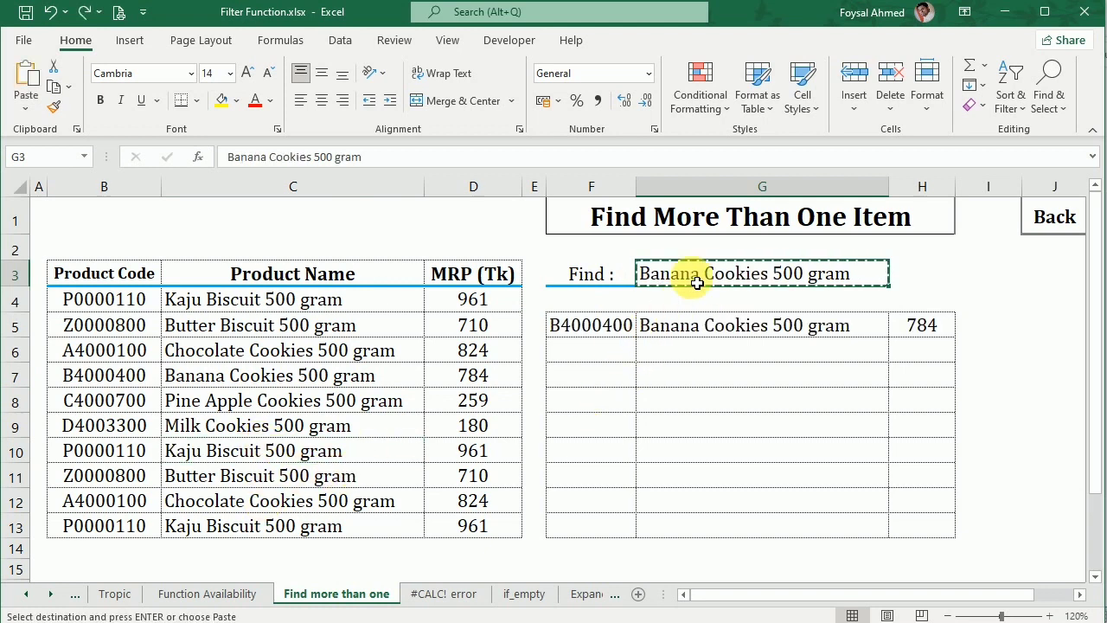
pyautogui.click(251, 457)
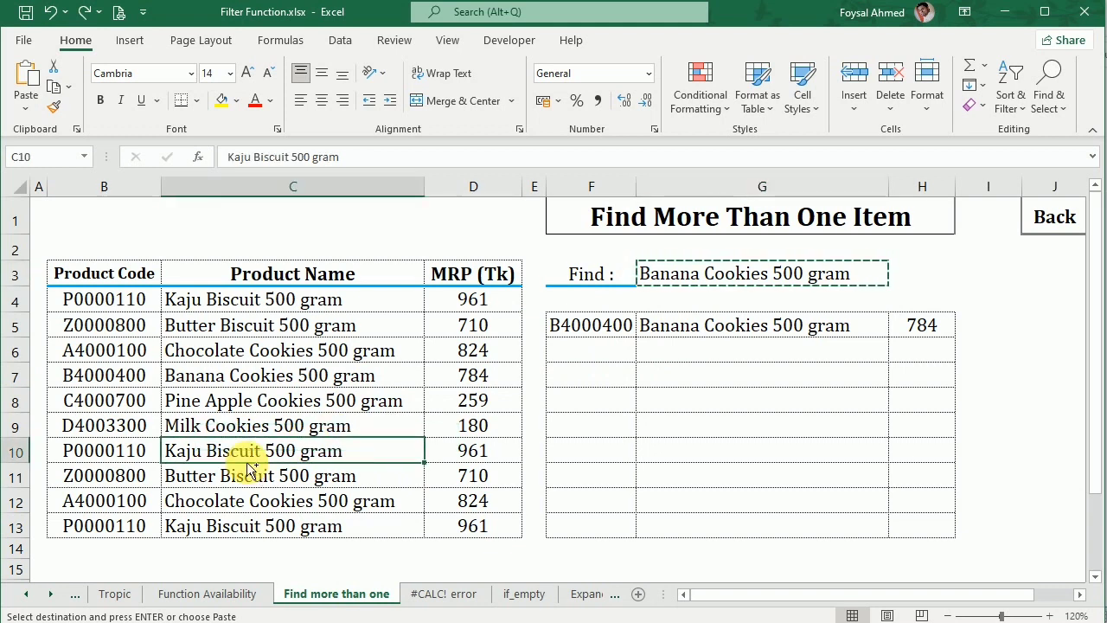
pyautogui.hotkey('ctrl', 'c')
pyautogui.click(661, 273)
pyautogui.hotkey('ctrl', 'v')
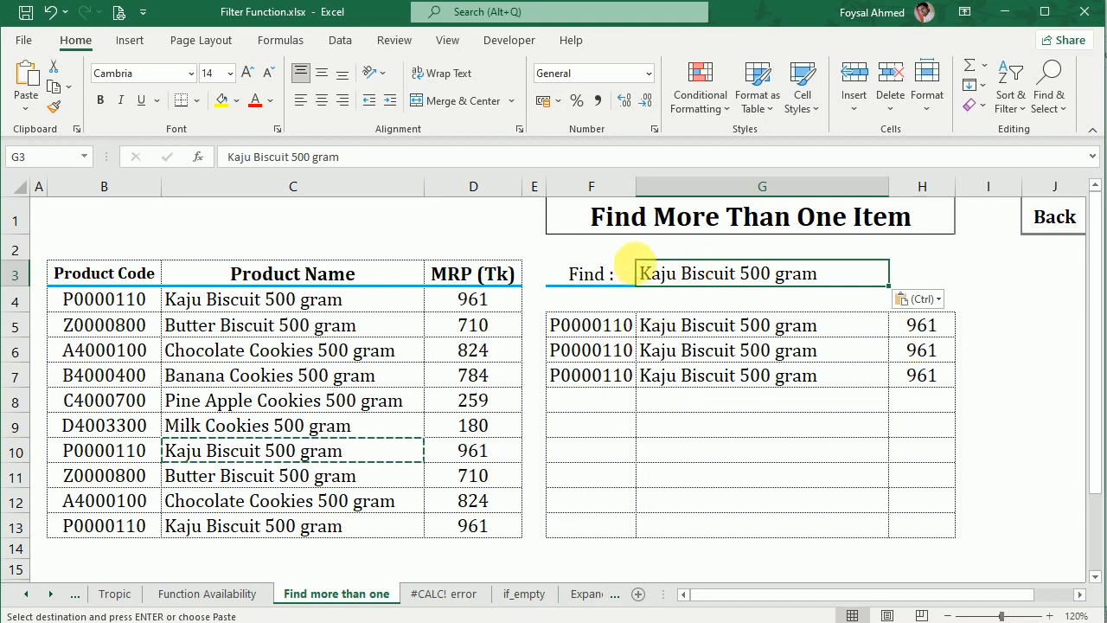
# Open the #CALC! error sheet from the topic index and examine the Product Code and MRP (Tk) columns
pyautogui.click(1051, 216)
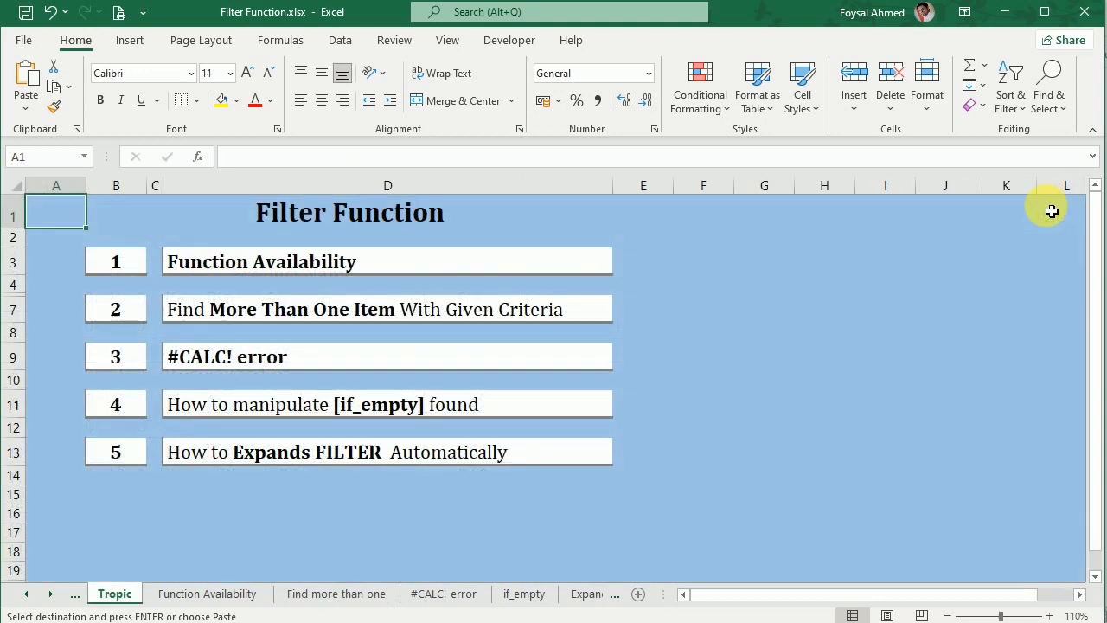
pyautogui.click(231, 364)
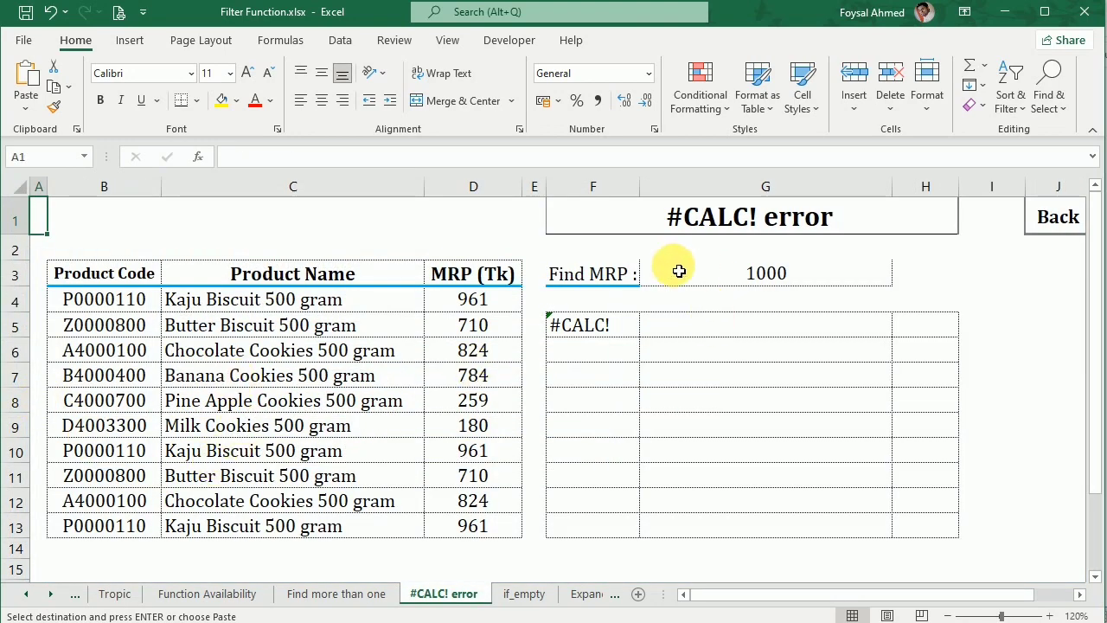
pyautogui.moveTo(116, 298); pyautogui.dragTo(128, 531)
pyautogui.moveTo(502, 302); pyautogui.dragTo(490, 524)
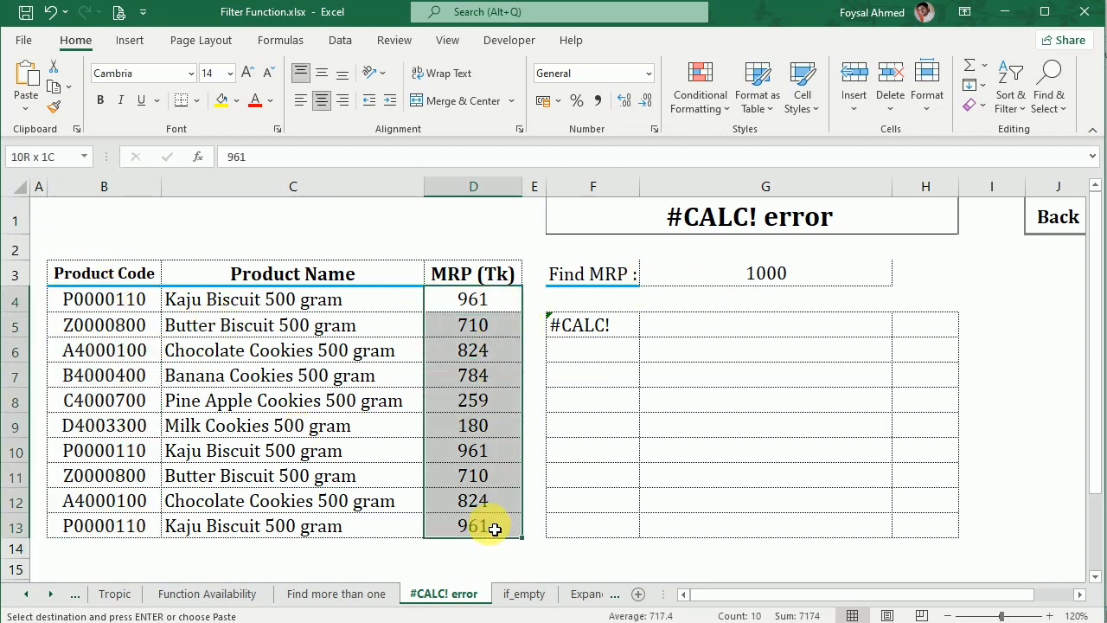
# Replace the formula in F5 with =FILTER(B4:D13,D4:D13=G3) to return the product rows whose MRP equals the Find MRP value
pyautogui.click(615, 331)
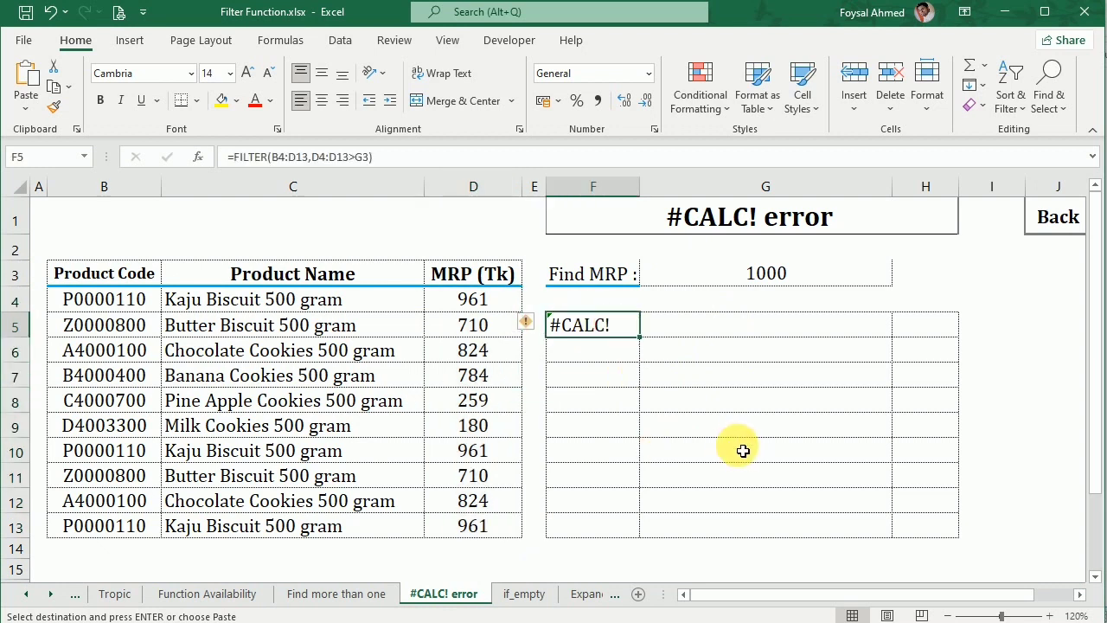
pyautogui.press('Delete')
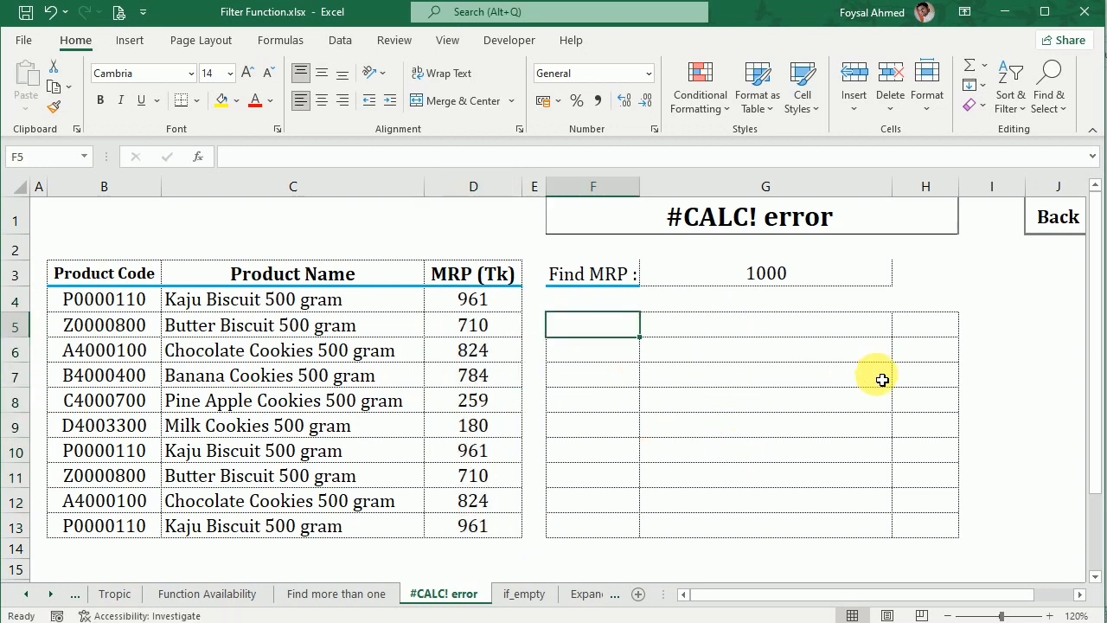
pyautogui.write('=fil')
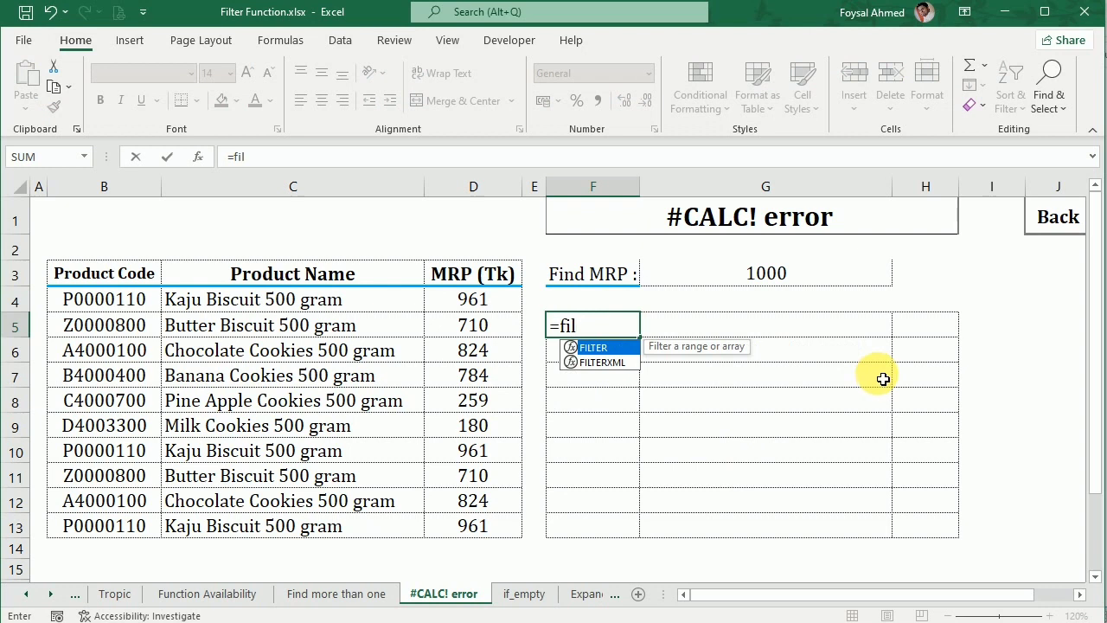
pyautogui.press('Tab')
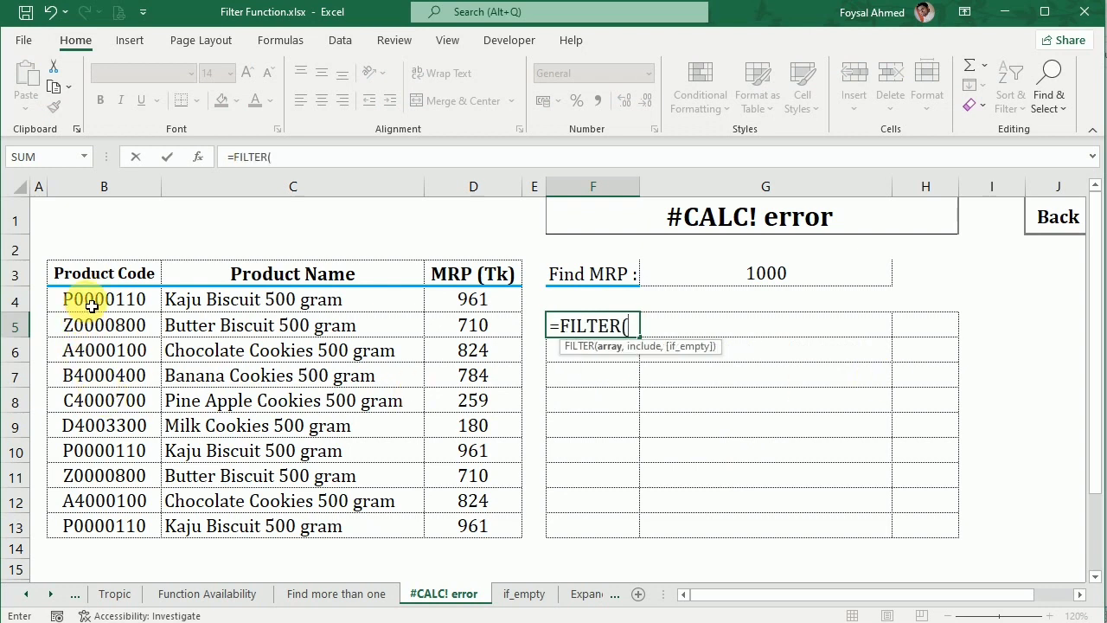
pyautogui.moveTo(92, 304); pyautogui.dragTo(453, 531)
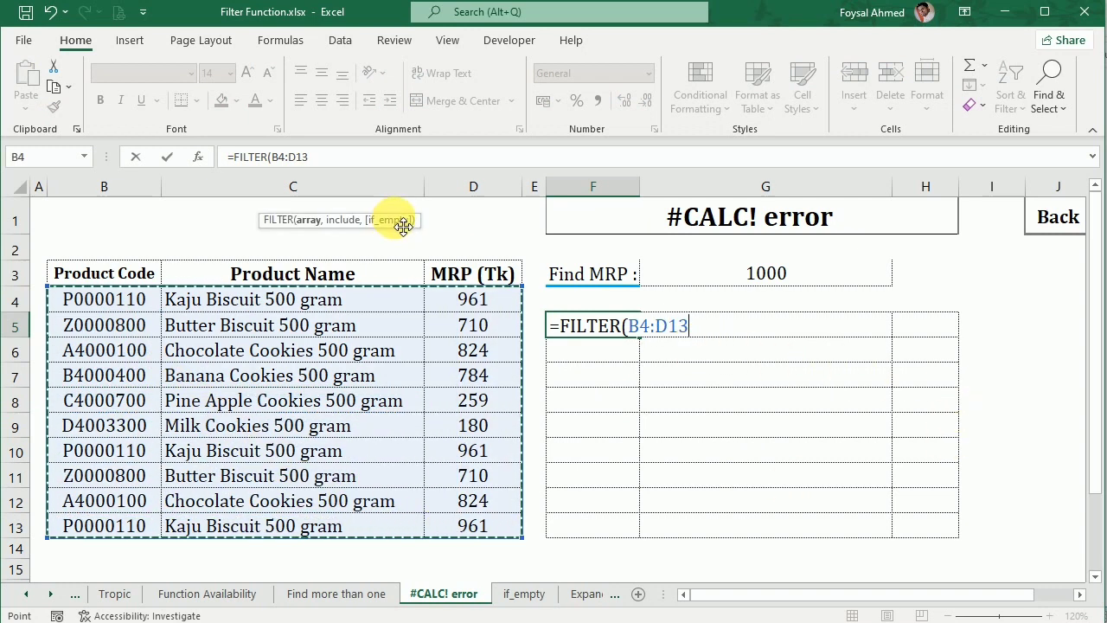
pyautogui.write(',')
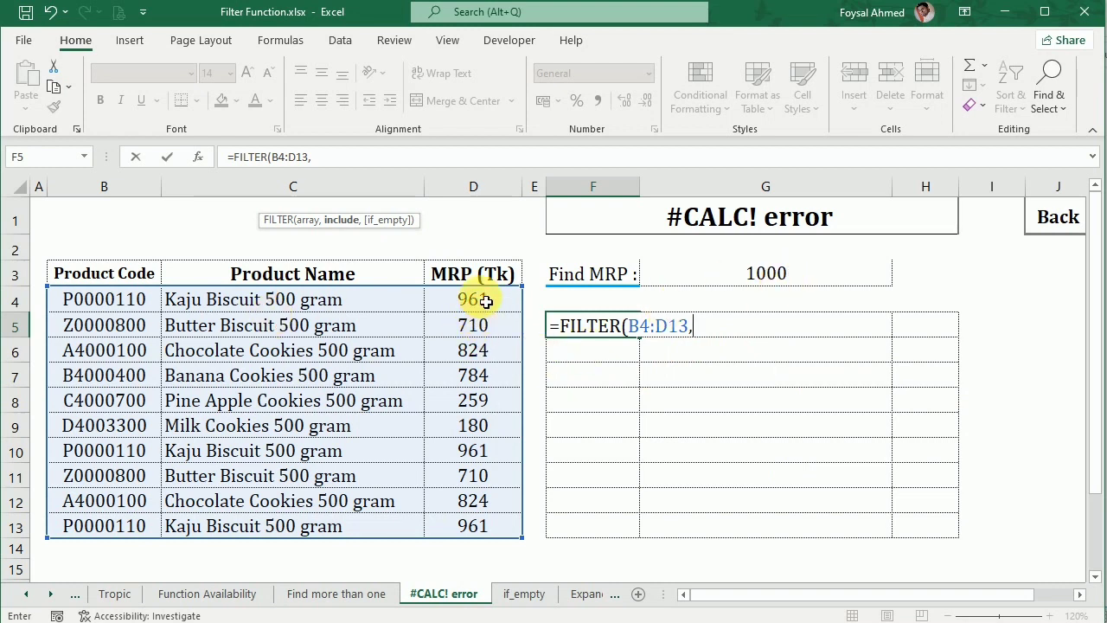
pyautogui.moveTo(487, 297); pyautogui.dragTo(520, 534)
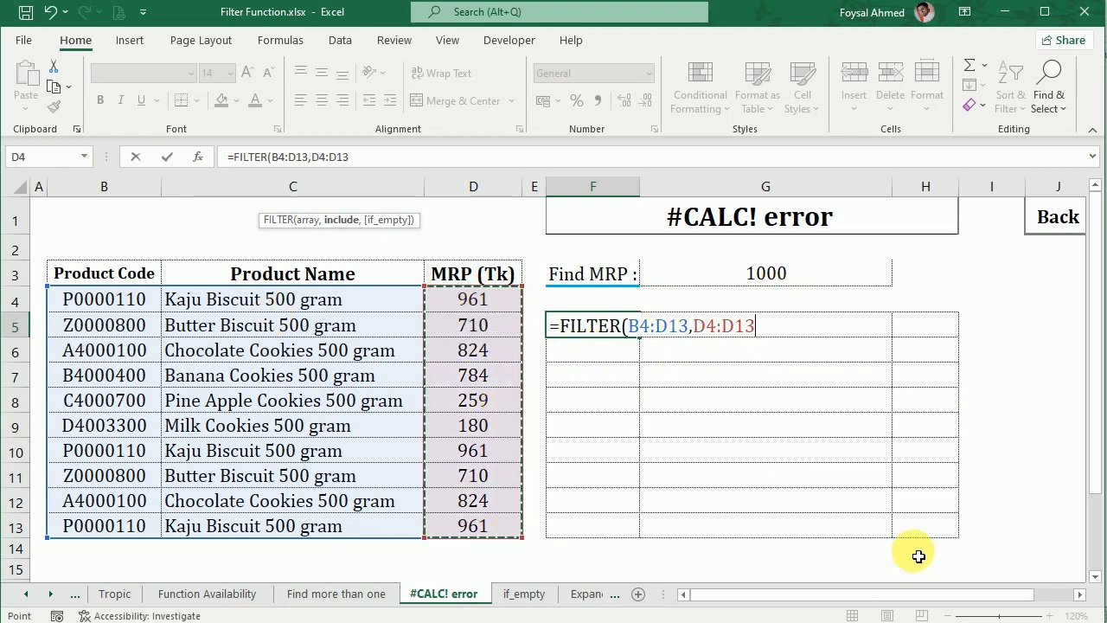
pyautogui.write('=')
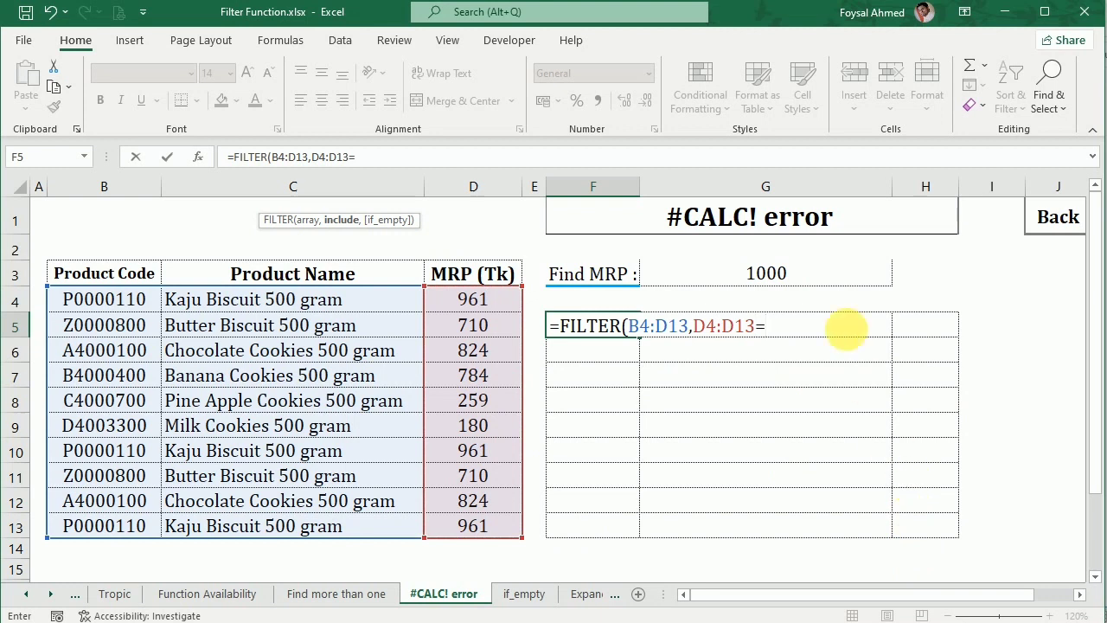
pyautogui.click(820, 276)
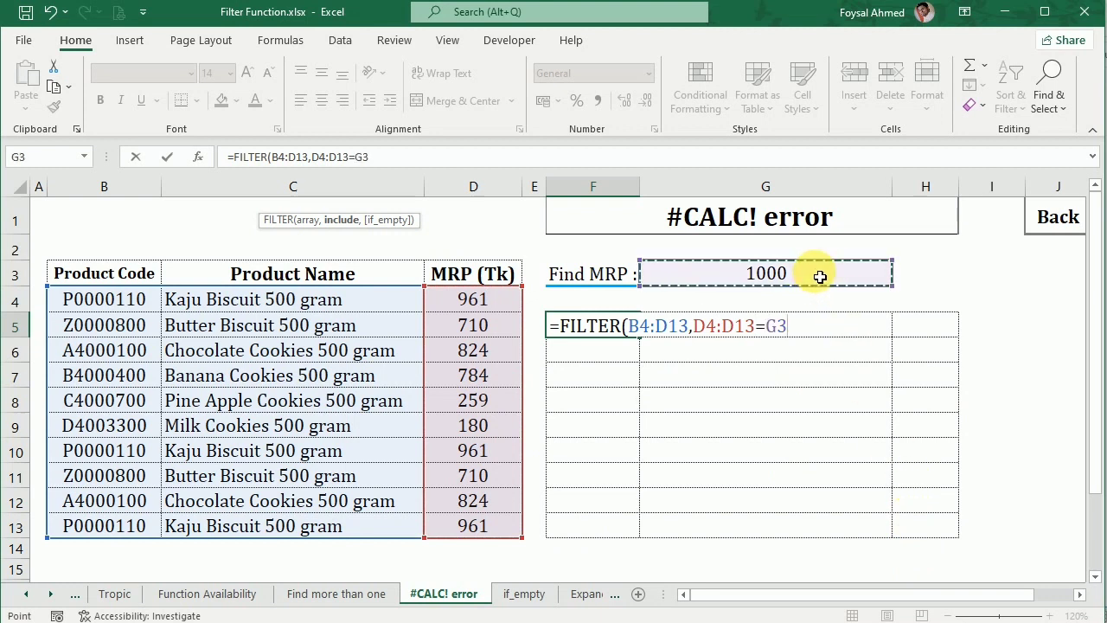
pyautogui.press('Return')
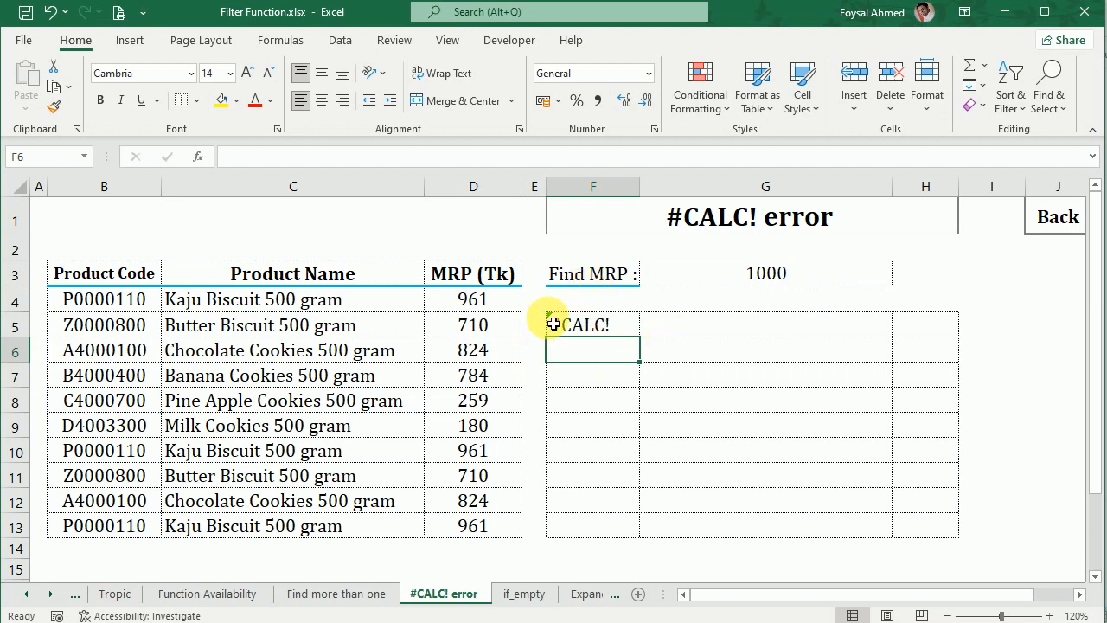
# Try 961 as the Find MRP value in G3, and undo the change
pyautogui.click(742, 273)
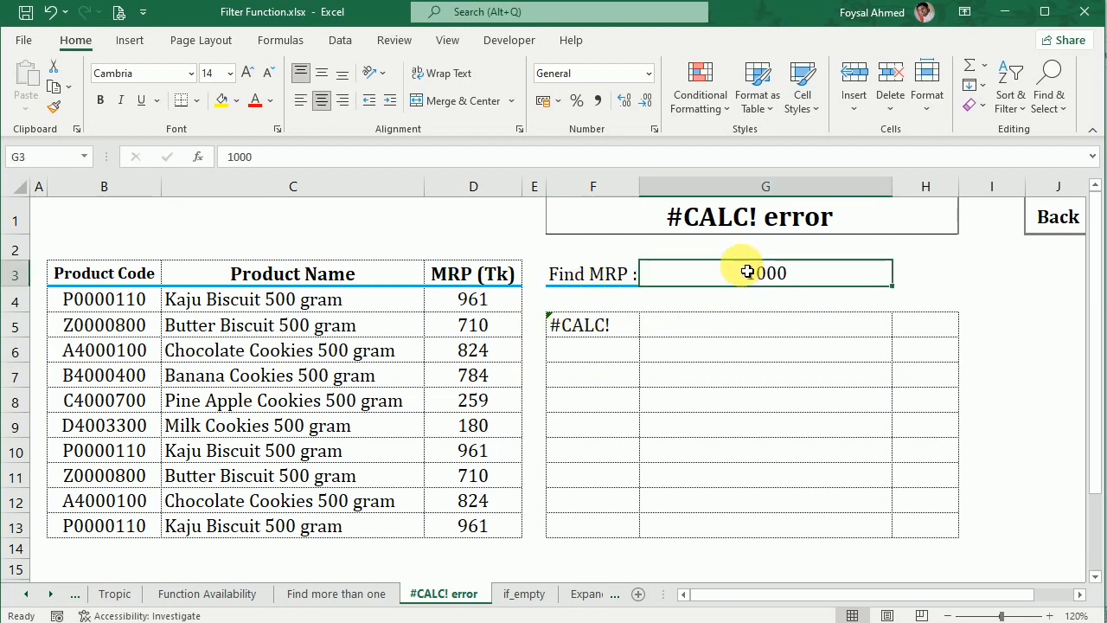
pyautogui.click(481, 455)
pyautogui.click(813, 275)
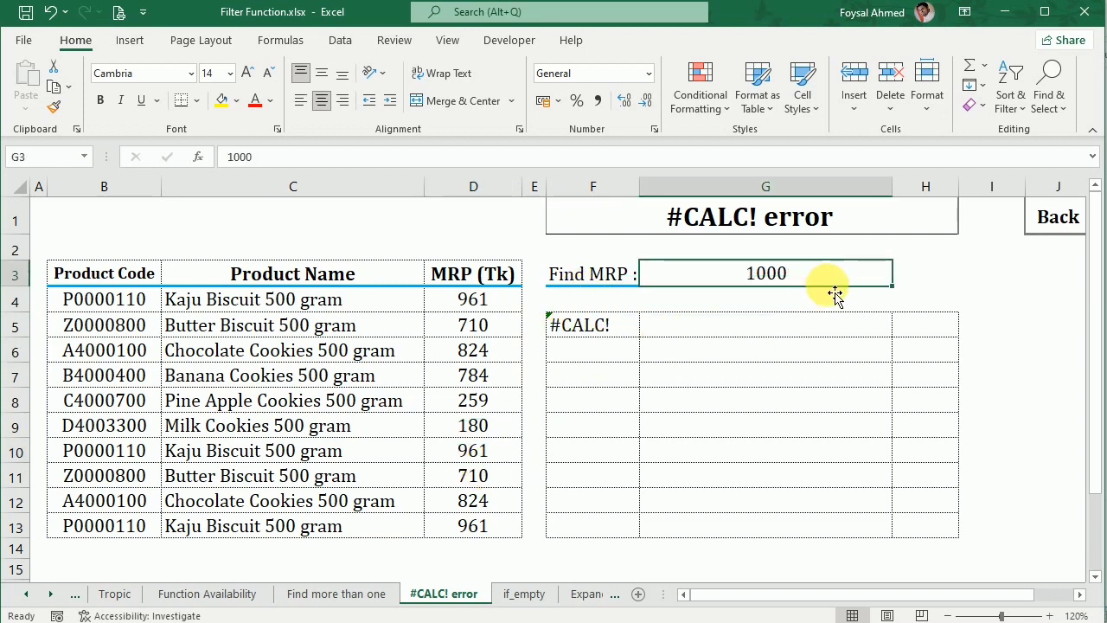
pyautogui.write('9')
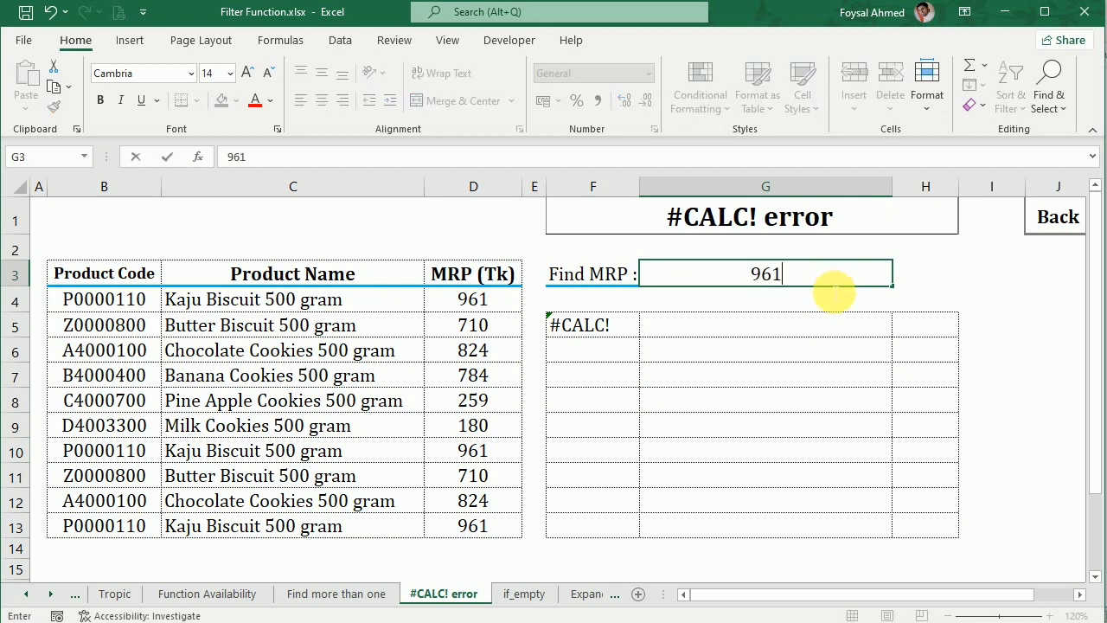
pyautogui.write('61')
pyautogui.press('Return')
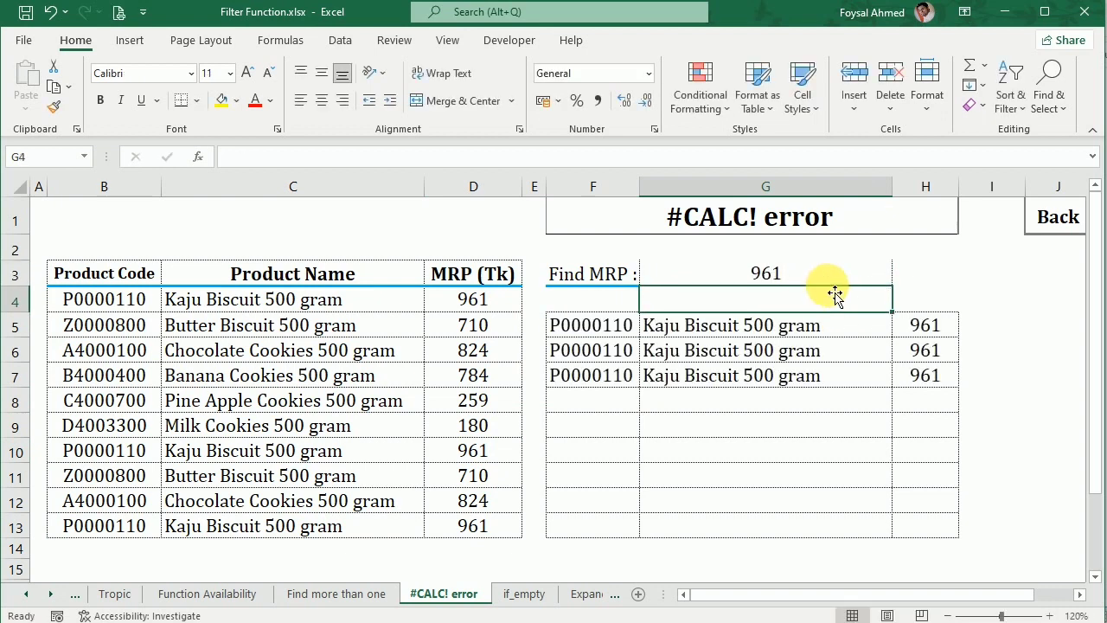
pyautogui.hotkey('ctrl', 'z')
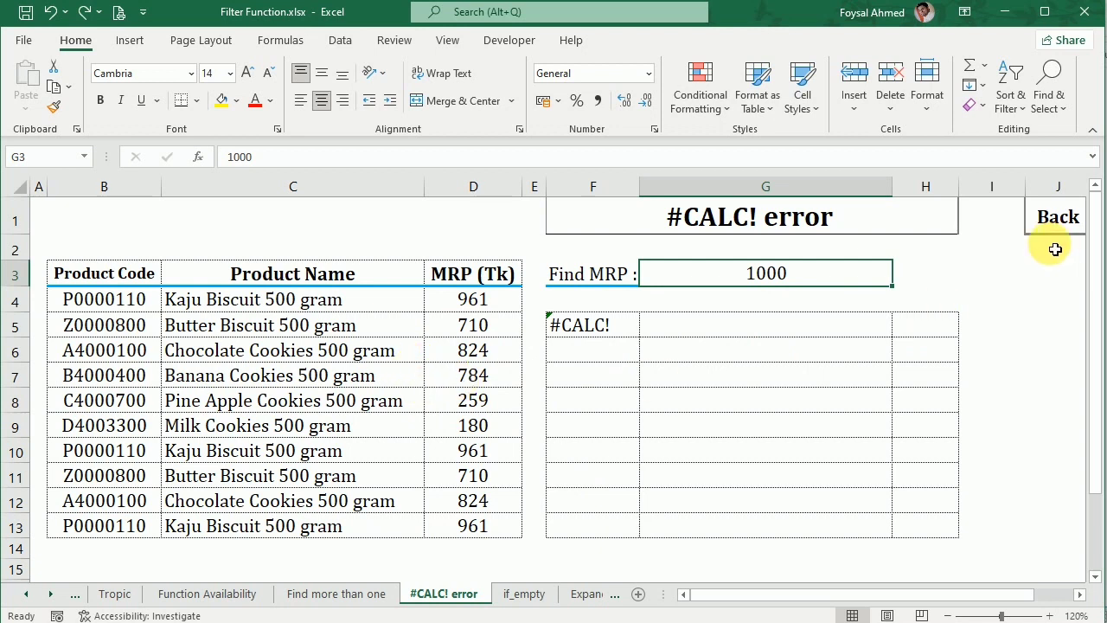
# Return to the topic index, open the [if_empty] sheet, and clear the existing FILTER formula from F5
pyautogui.click(1063, 218)
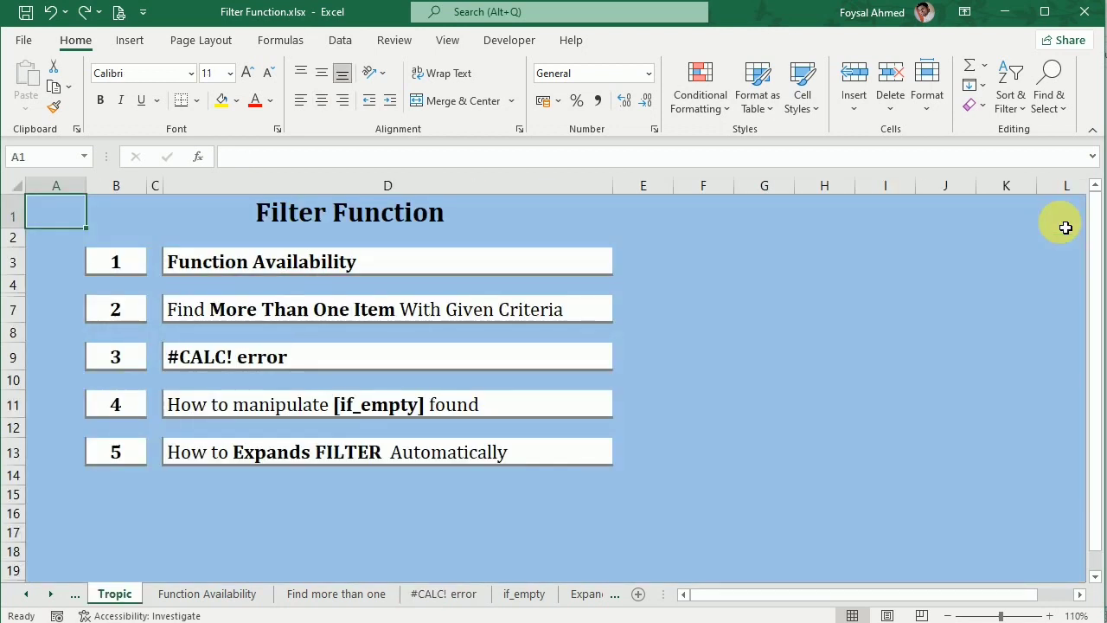
pyautogui.click(251, 415)
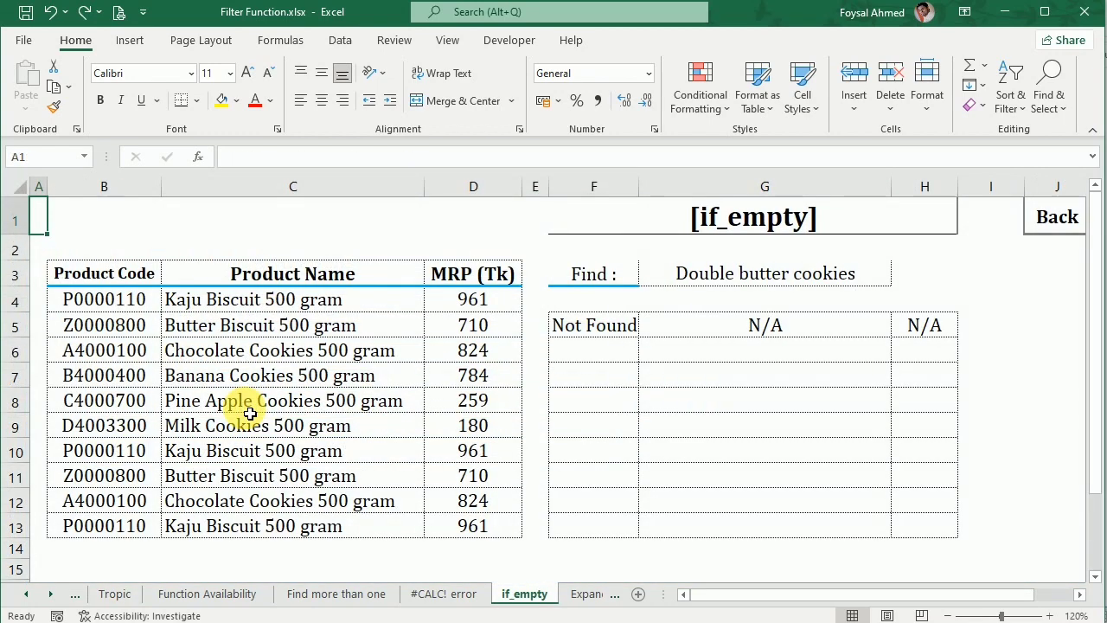
pyautogui.click(613, 334)
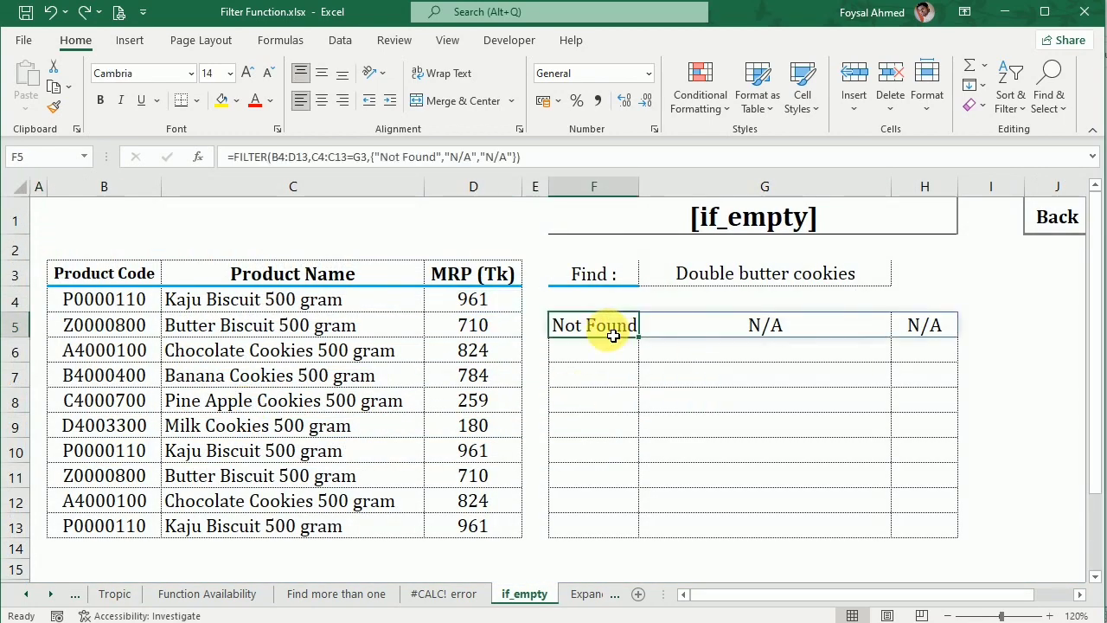
pyautogui.press('Delete')
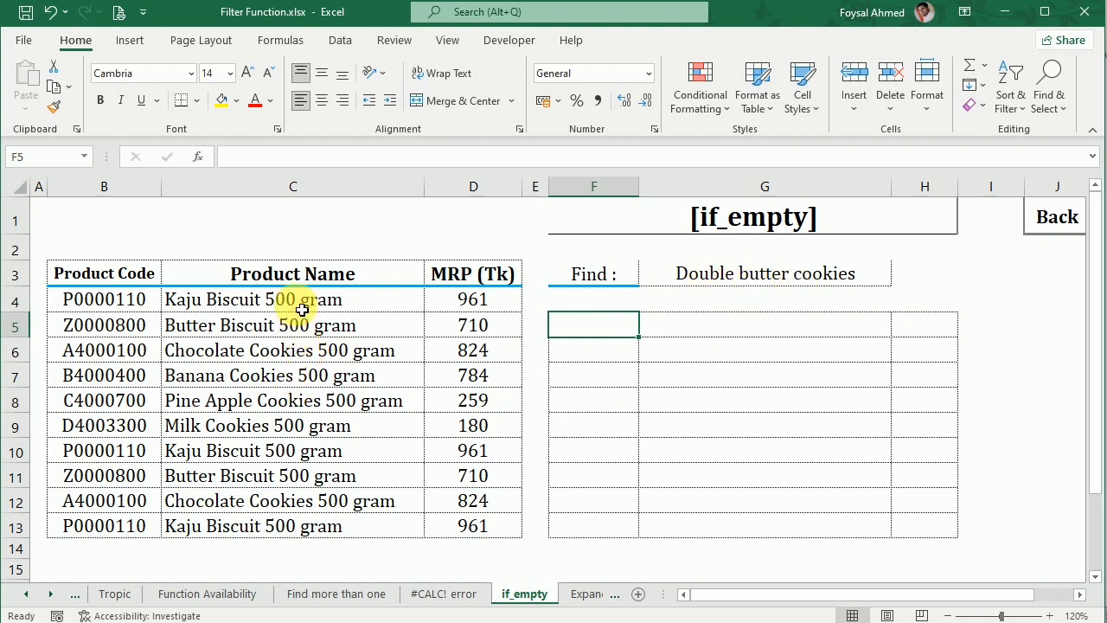
pyautogui.moveTo(302, 297); pyautogui.dragTo(299, 516)
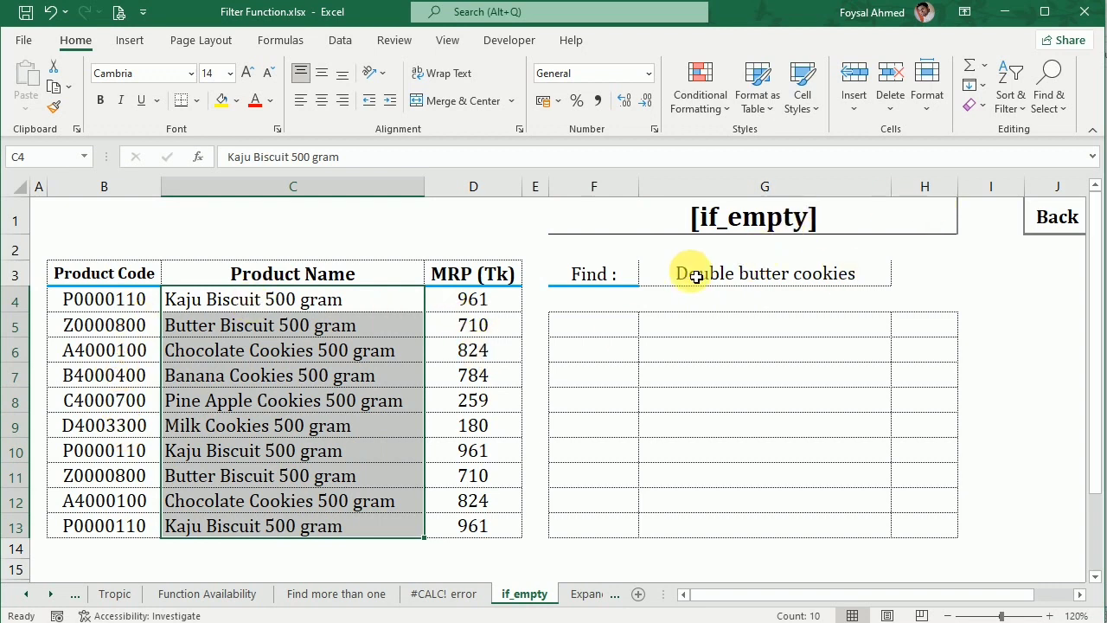
# Enter =FILTER(B4:D13,C4:C13=G3) in F5 to return the rows whose product name matches the Find cell
pyautogui.click(609, 318)
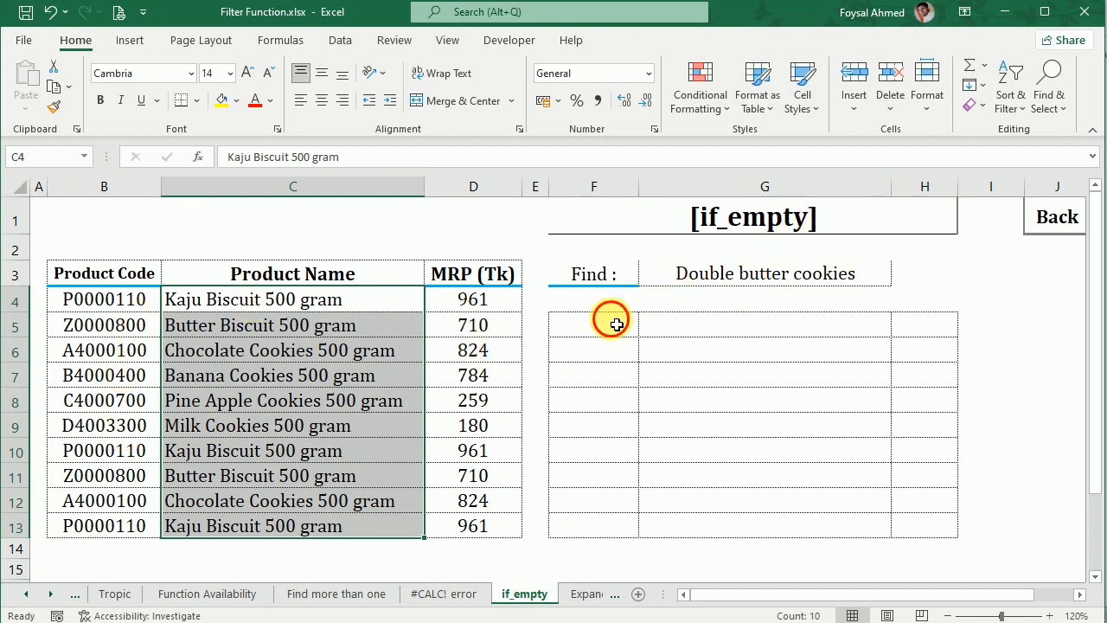
pyautogui.write('=')
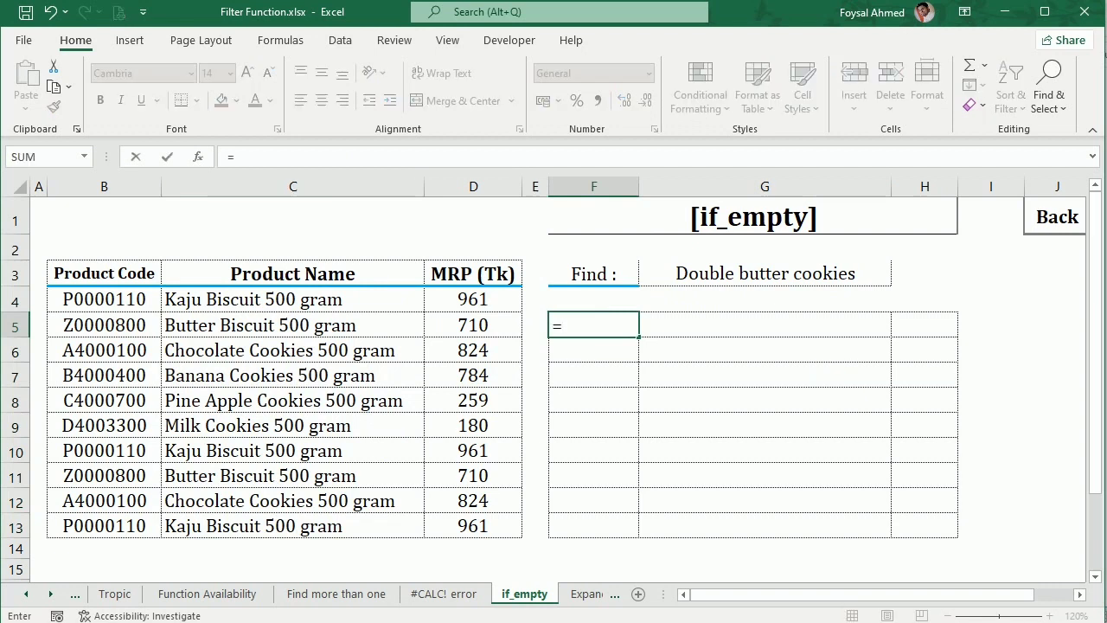
pyautogui.write('fi')
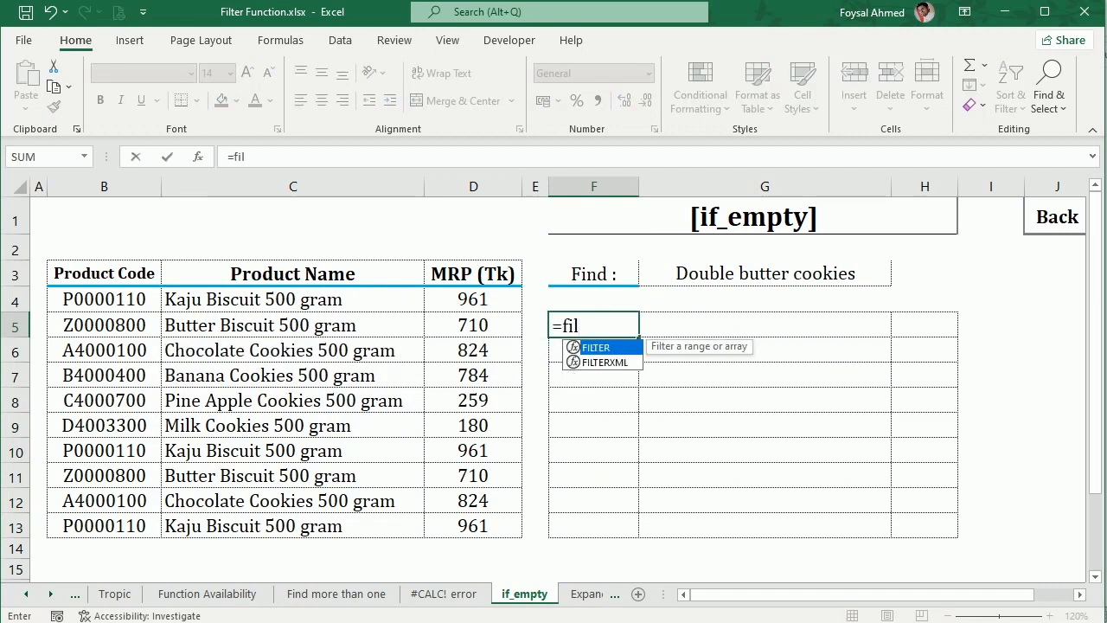
pyautogui.write('l')
pyautogui.press('Tab')
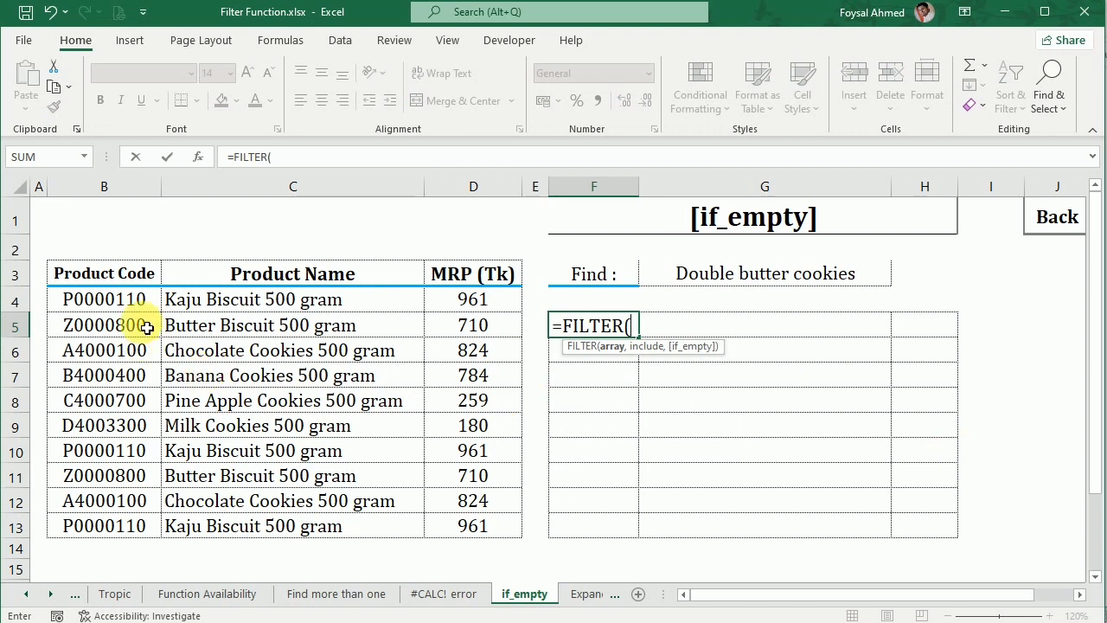
pyautogui.moveTo(86, 299); pyautogui.dragTo(441, 521)
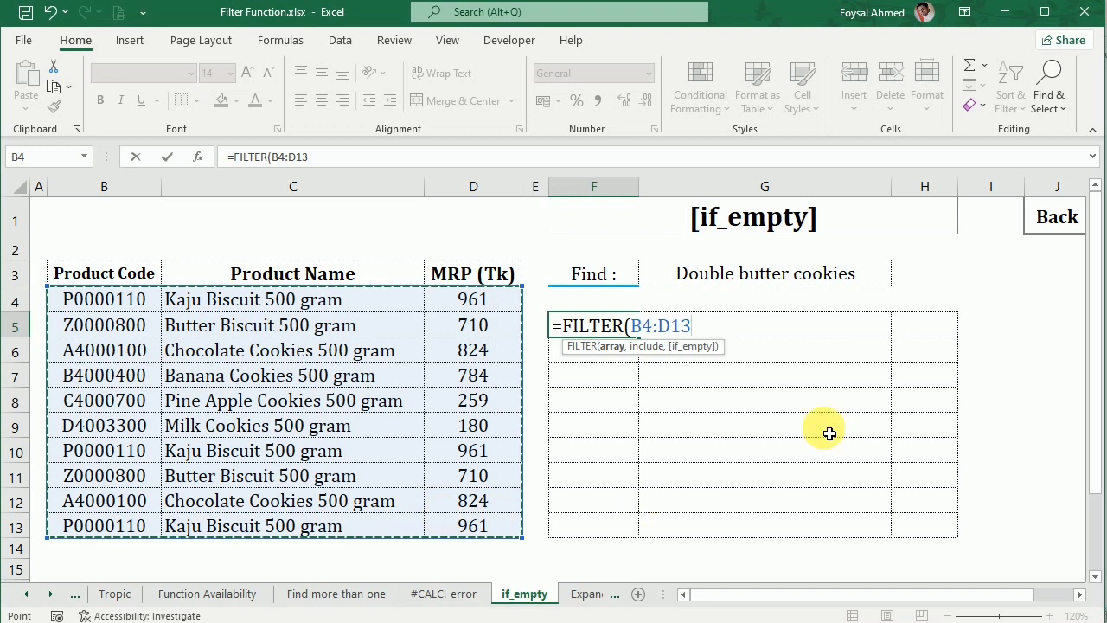
pyautogui.write(',')
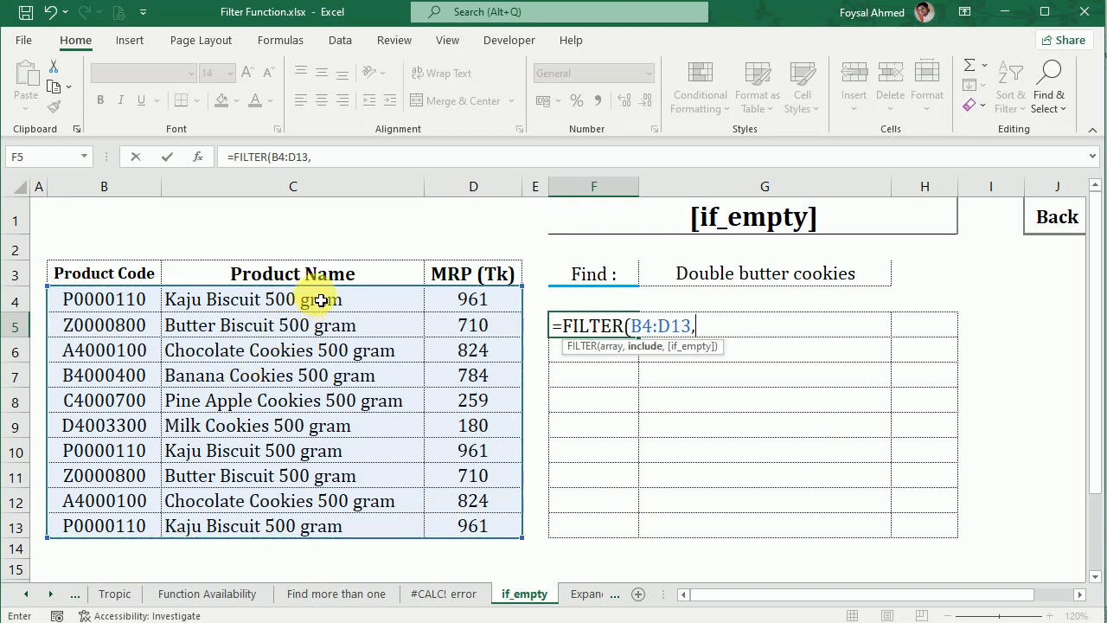
pyautogui.moveTo(311, 297); pyautogui.dragTo(343, 529)
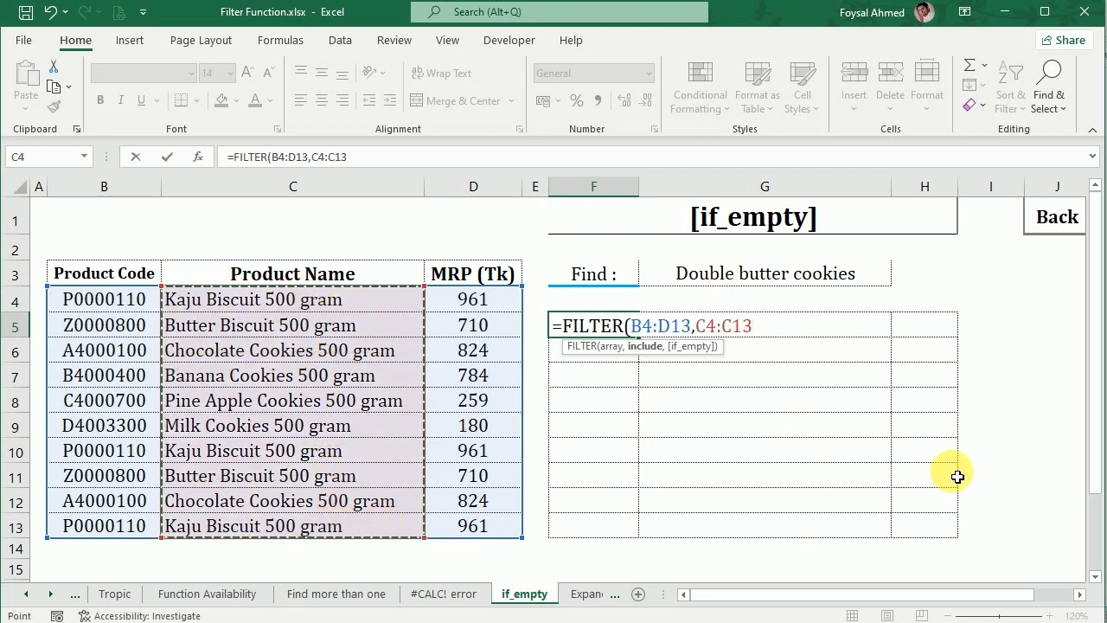
pyautogui.write('=')
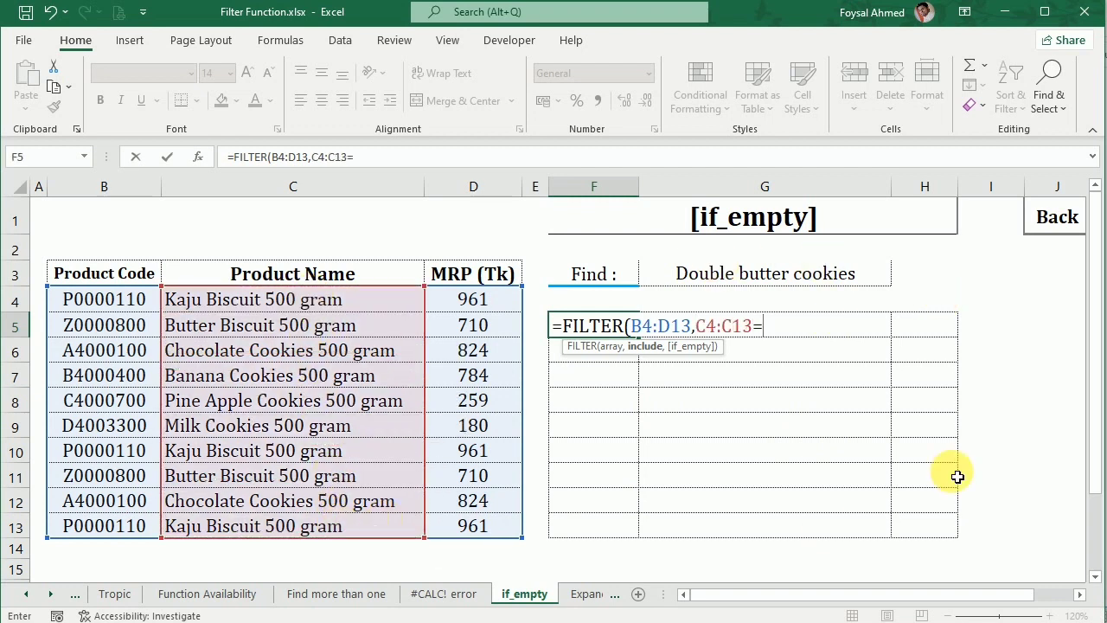
pyautogui.click(735, 272)
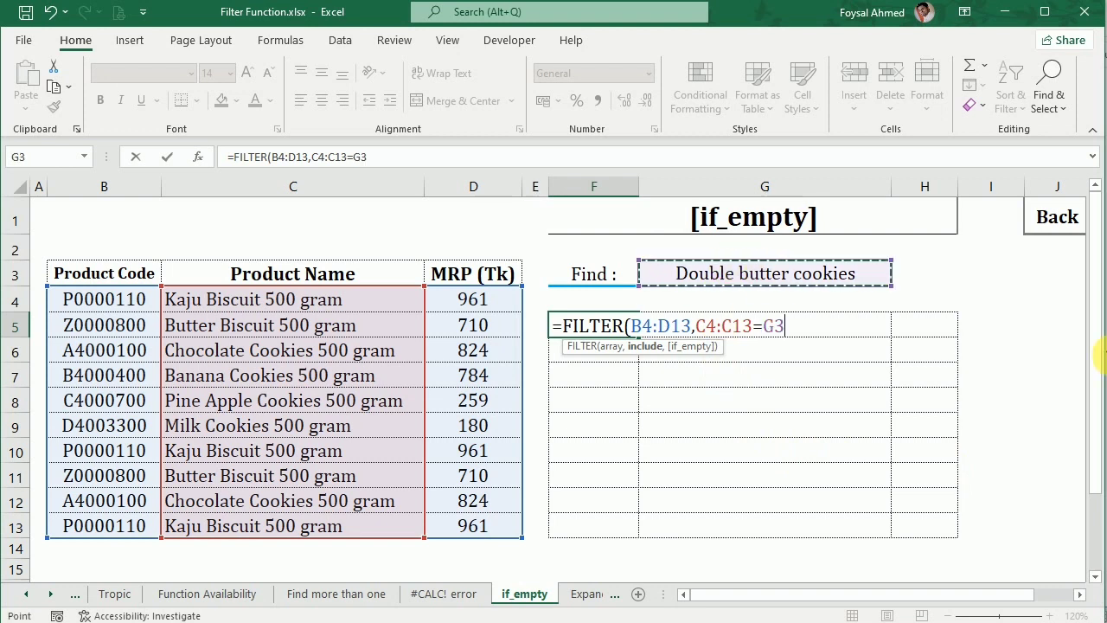
pyautogui.press('Return')
# Add "Not Found" as the if_empty argument of the F5 formula, making it =FILTER(B4:D13,C4:C13=G3,"Not Found")
pyautogui.click(588, 329)
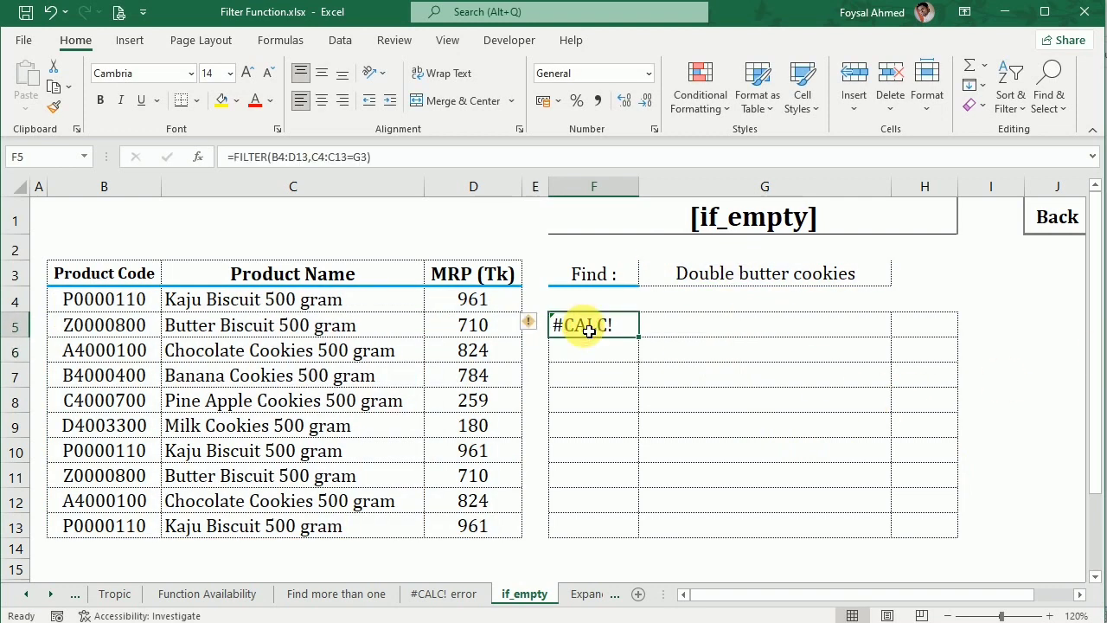
pyautogui.doubleClick(589, 330)
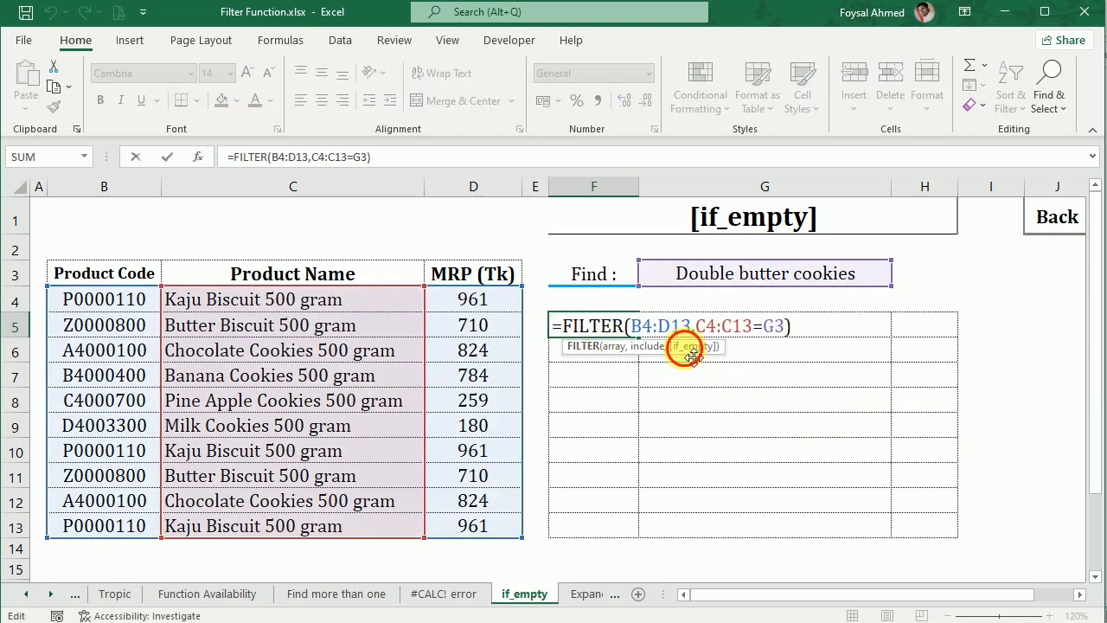
pyautogui.moveTo(687, 355); pyautogui.dragTo(384, 234)
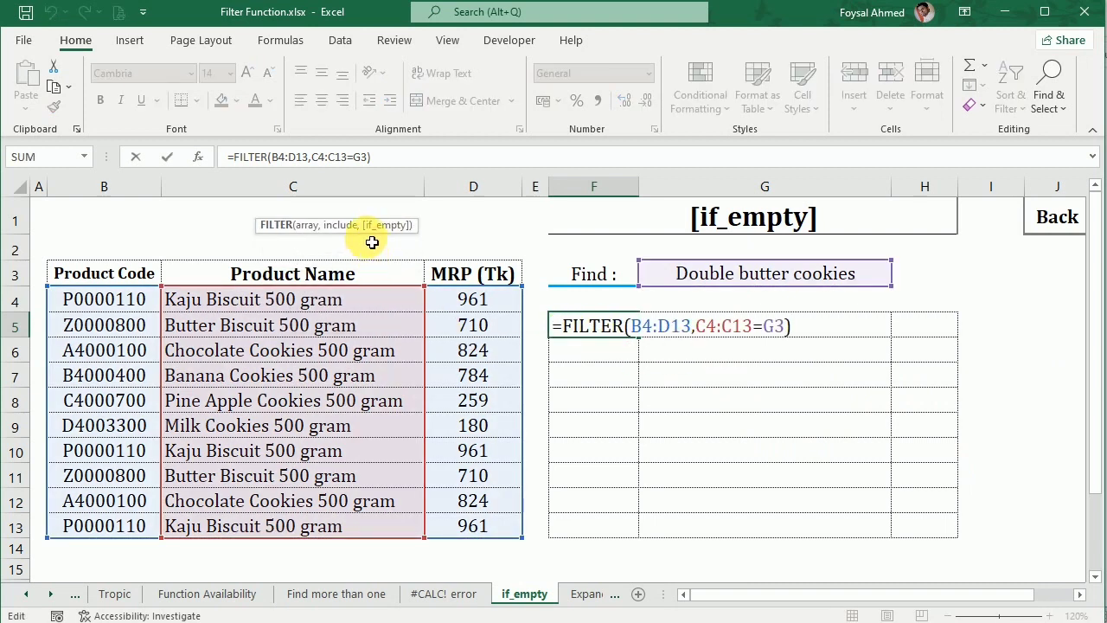
pyautogui.click(812, 331)
pyautogui.press('Left')
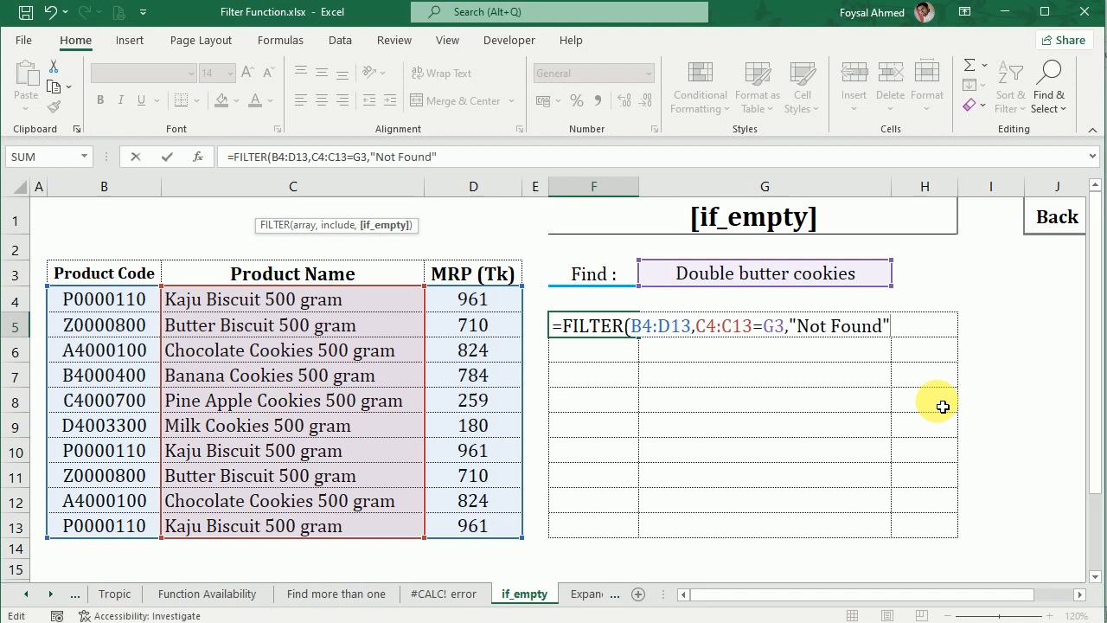
pyautogui.write(')')
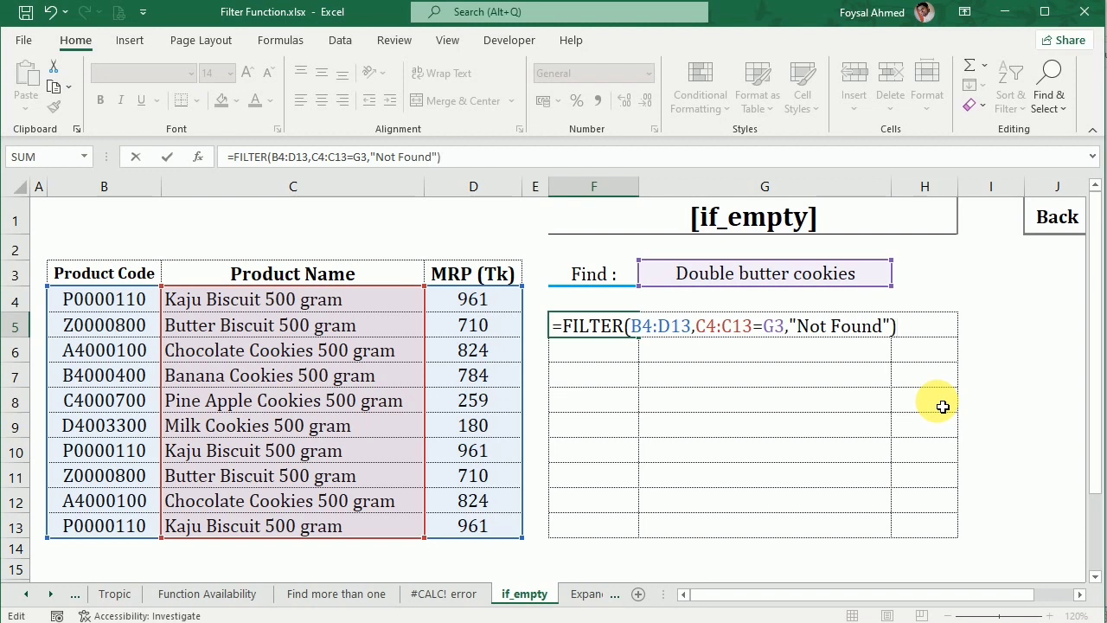
pyautogui.press('Return')
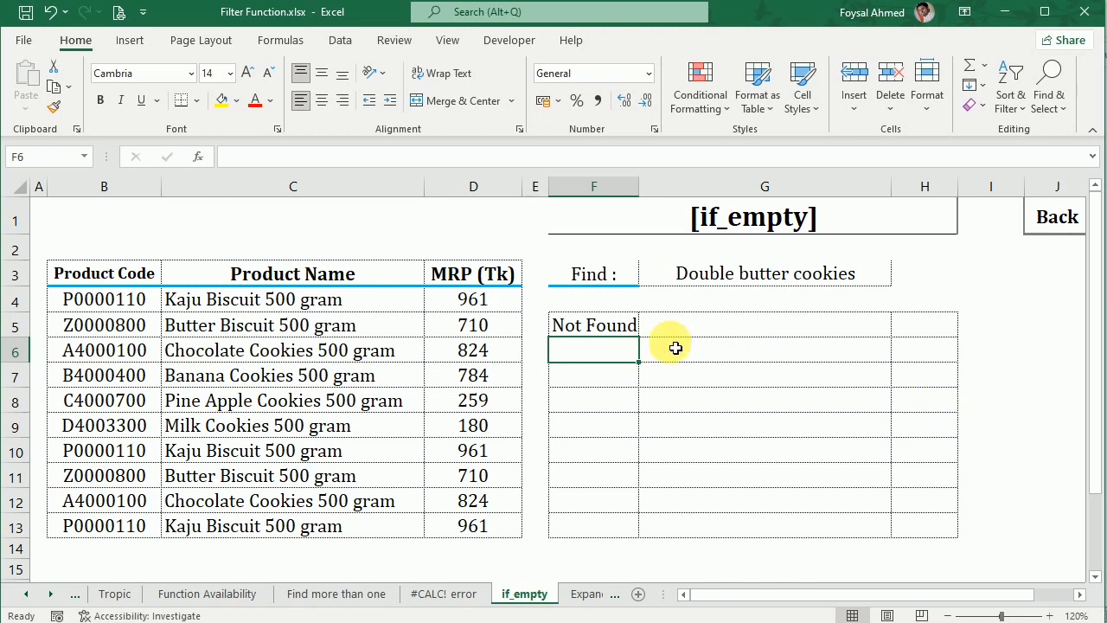
# Return to the topic index, open the Expands FILTER sheet, and look over its MRP column and Find value
pyautogui.click(618, 328)
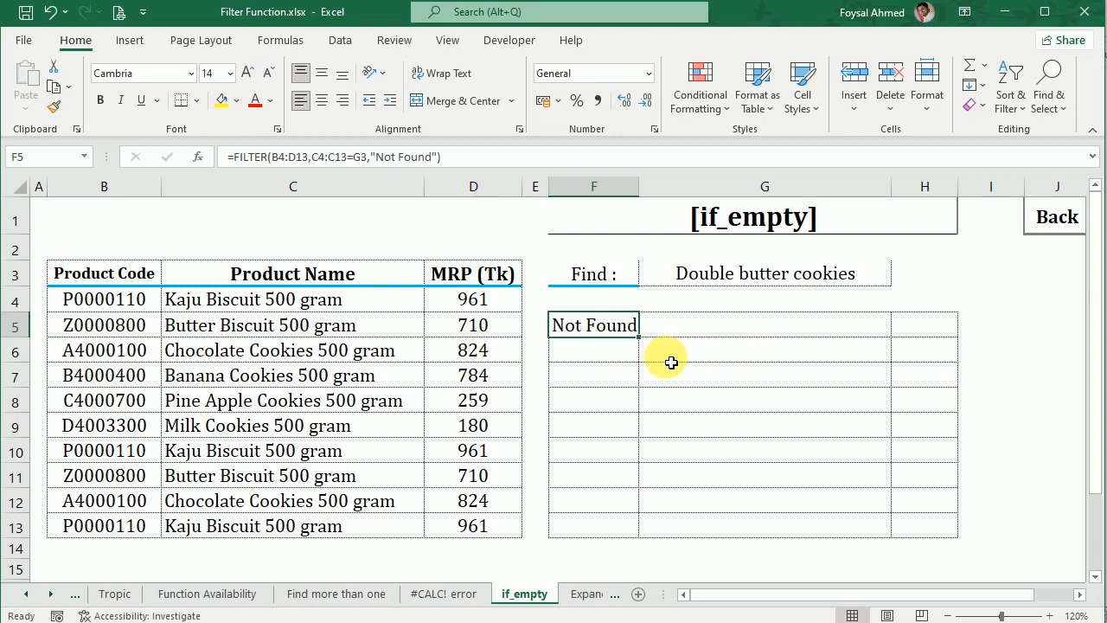
pyautogui.click(1070, 225)
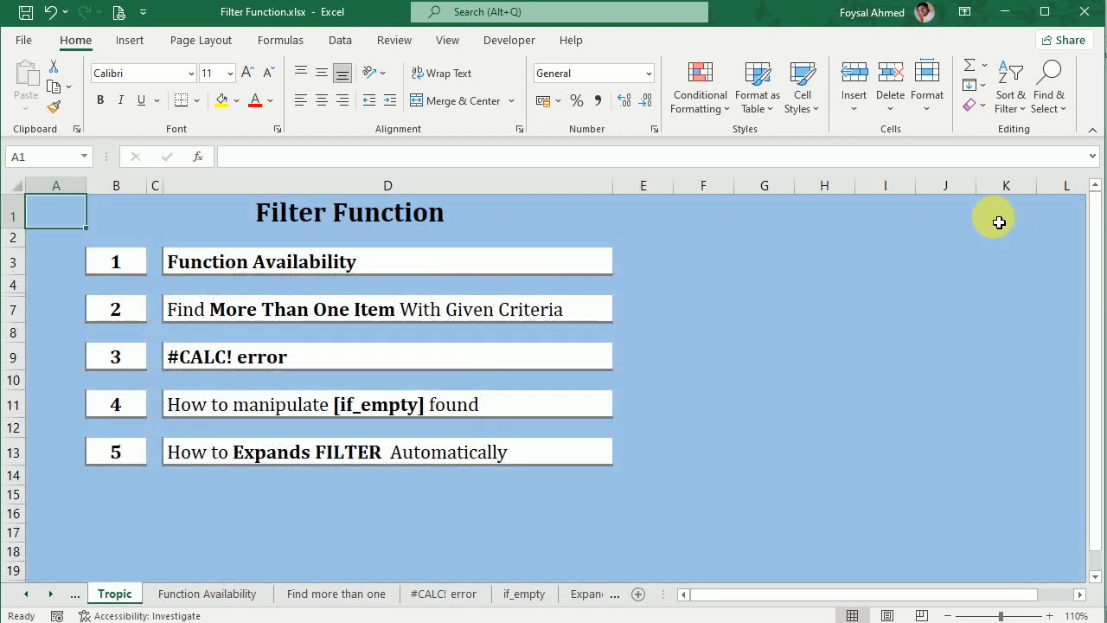
pyautogui.click(223, 464)
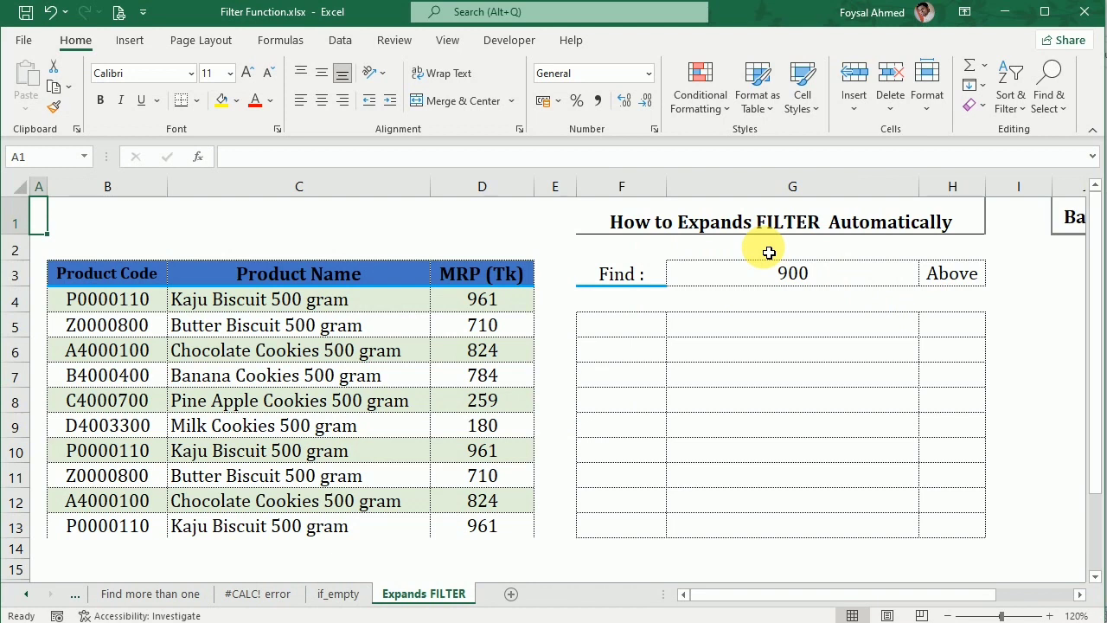
pyautogui.moveTo(383, 309); pyautogui.dragTo(407, 324)
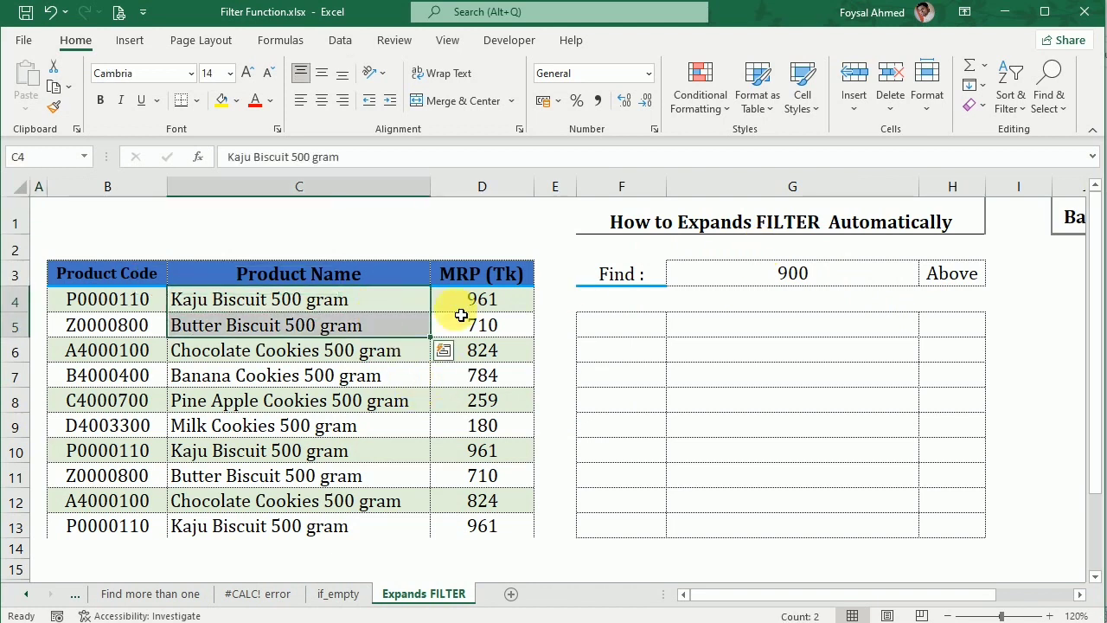
pyautogui.click(857, 273)
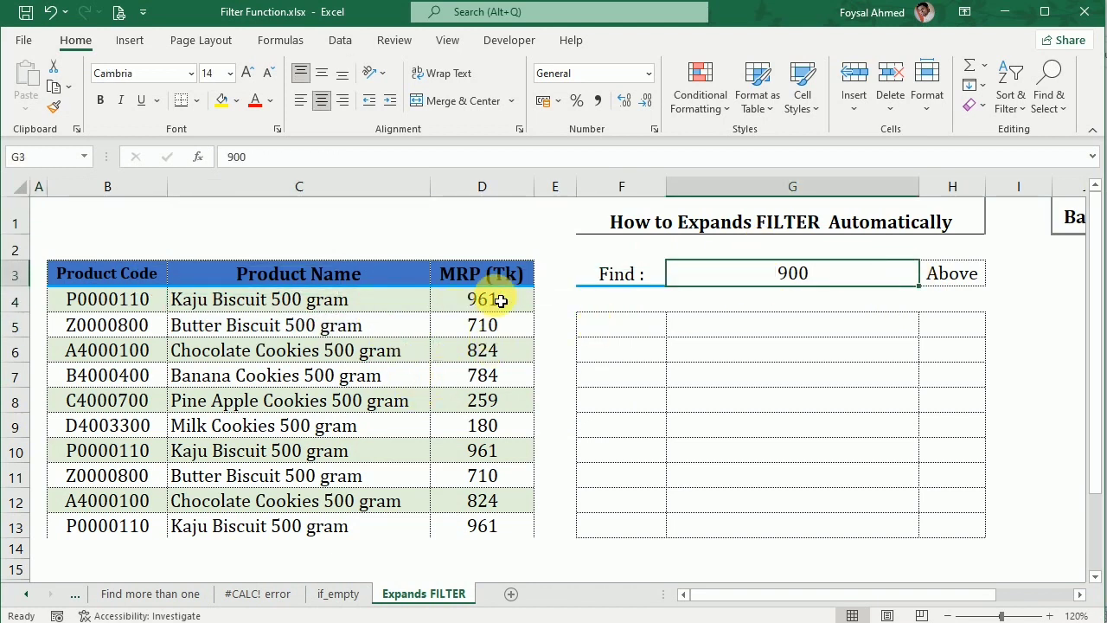
pyautogui.moveTo(500, 303); pyautogui.dragTo(494, 524)
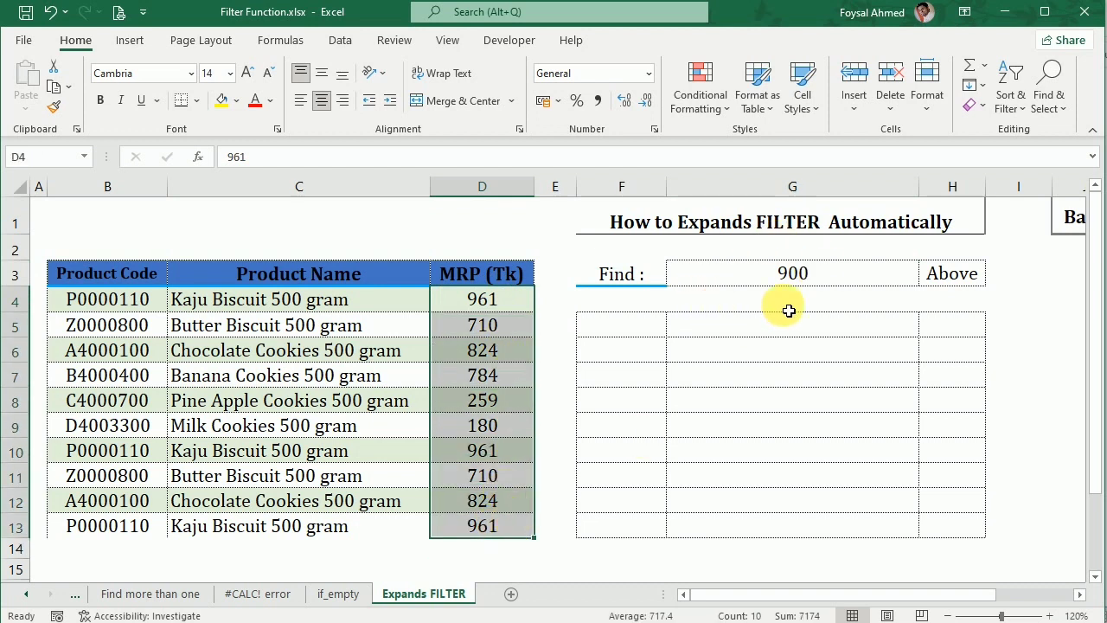
pyautogui.click(824, 309)
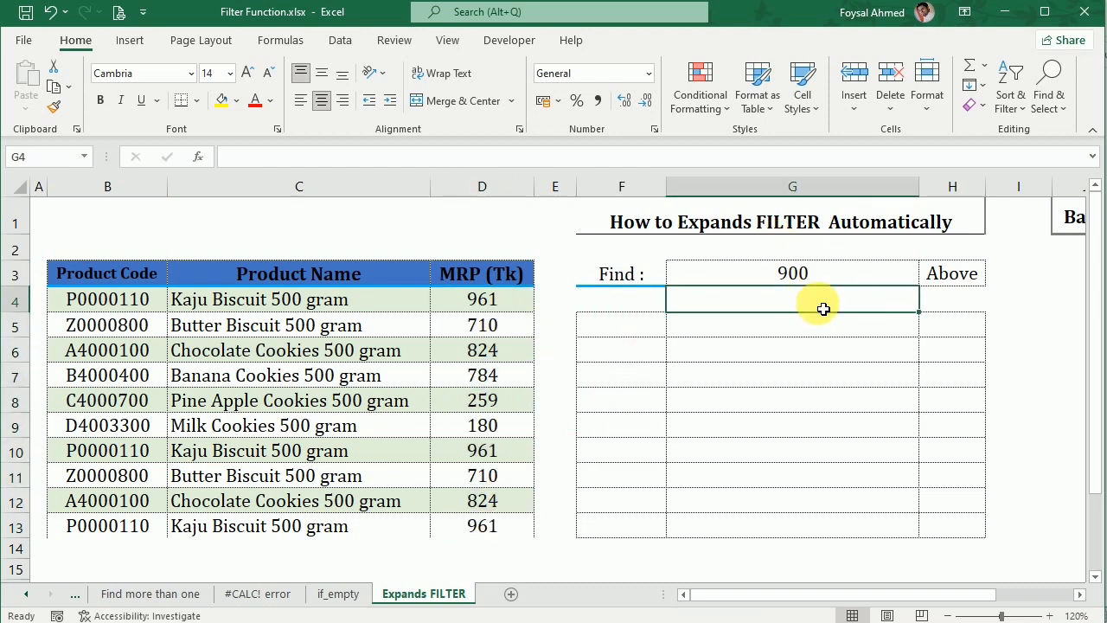
# Enter =FILTER(B4:D13,D4:D13>G3) in F5 to return the product rows whose MRP is above the Find value
pyautogui.click(655, 327)
pyautogui.write('=')
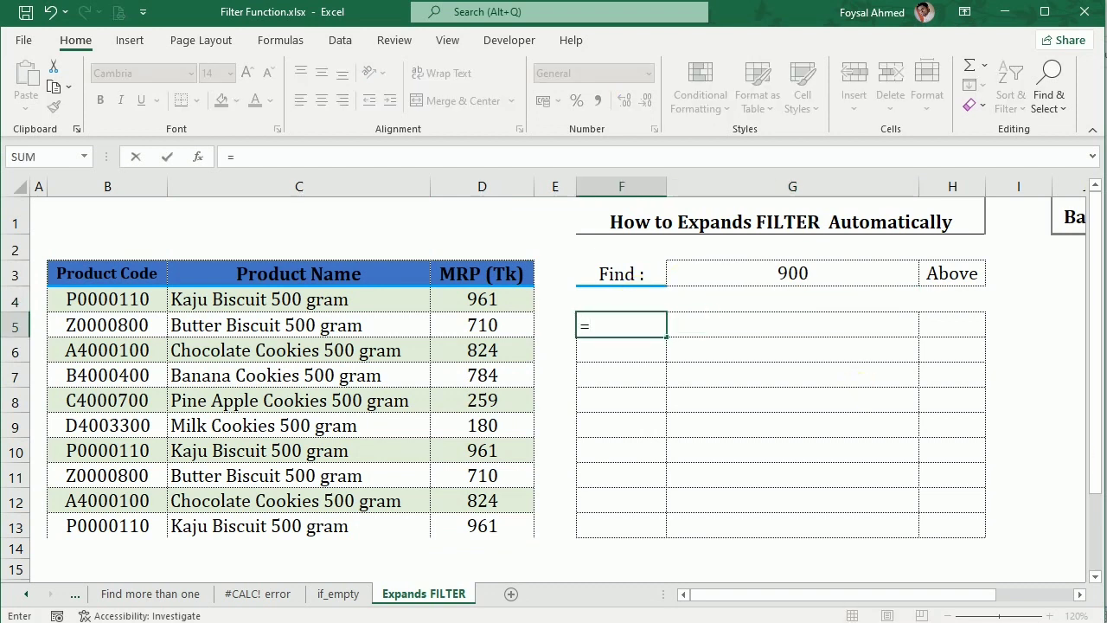
pyautogui.write('fil')
pyautogui.press('Tab')
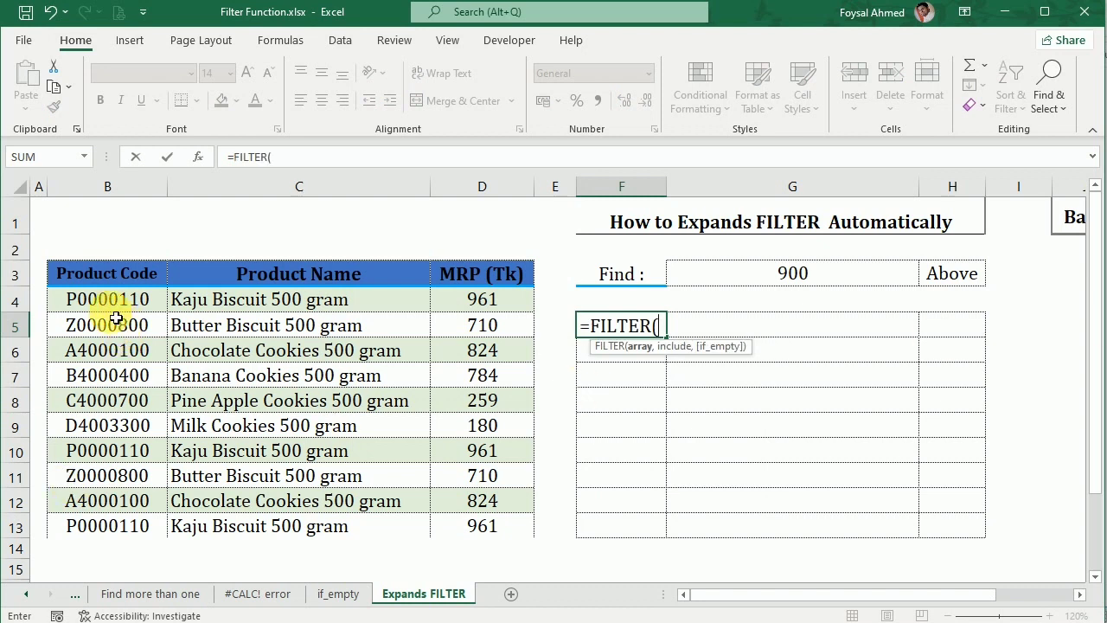
pyautogui.moveTo(104, 299); pyautogui.dragTo(474, 530)
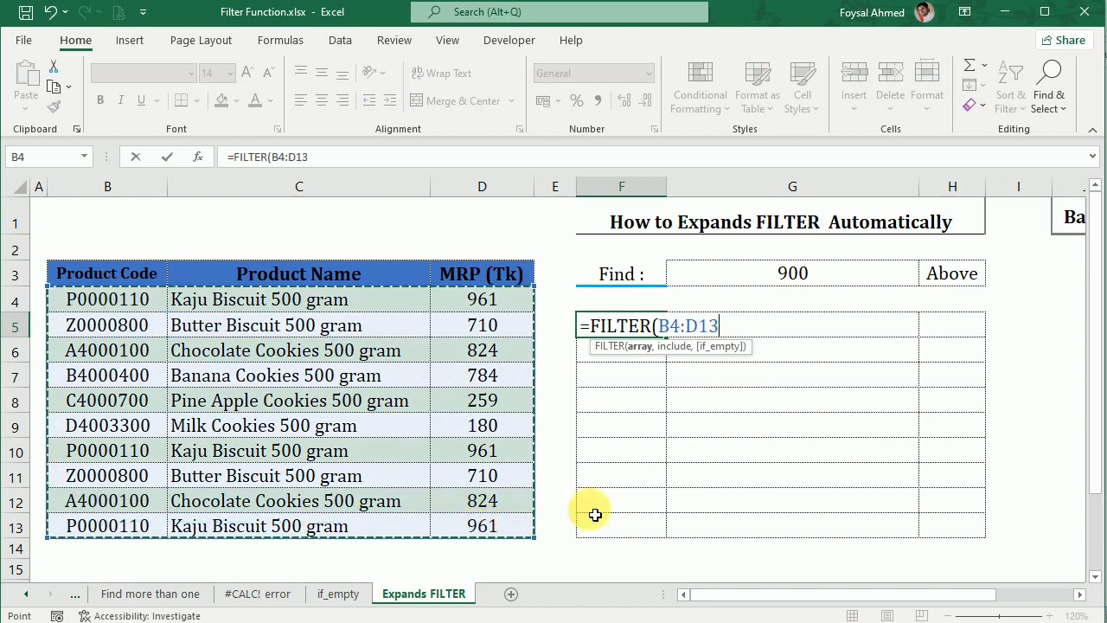
pyautogui.write(',')
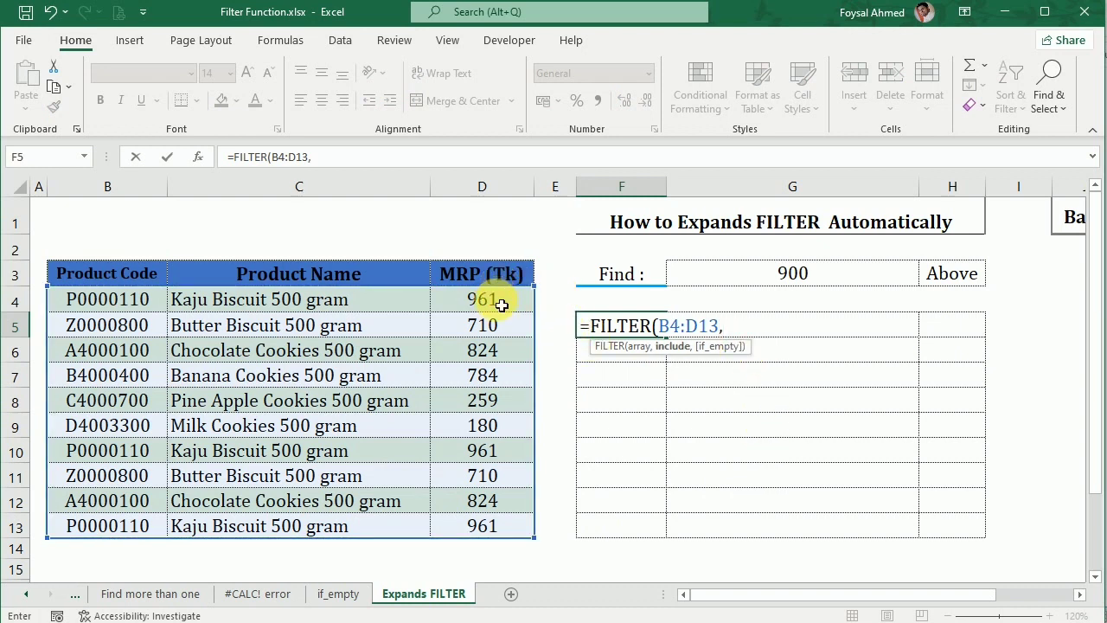
pyautogui.moveTo(502, 305); pyautogui.dragTo(512, 529)
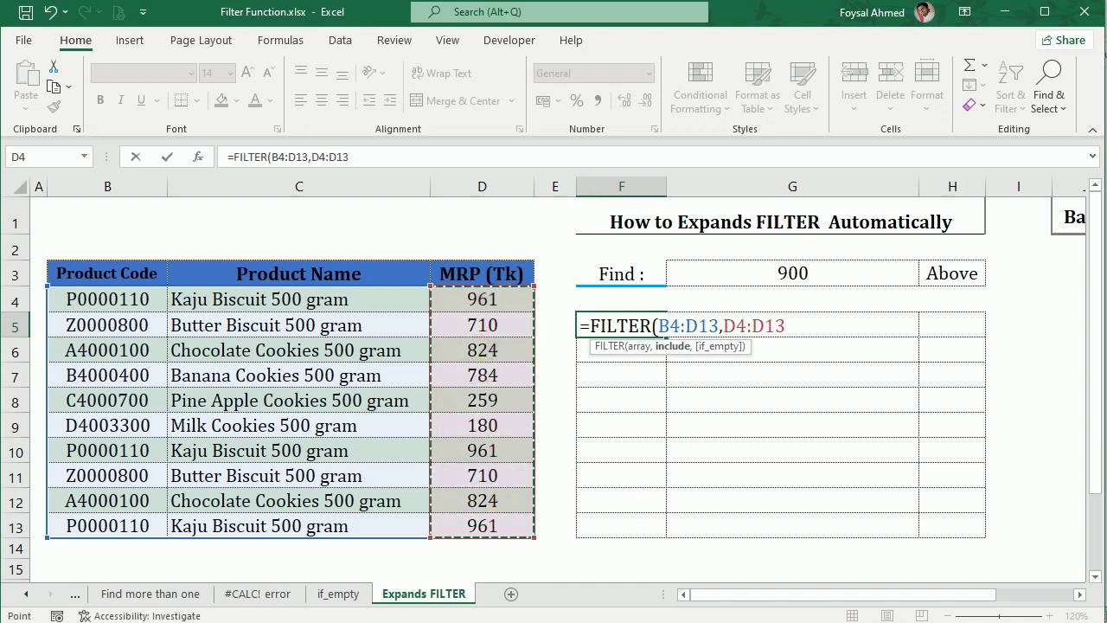
pyautogui.write('>')
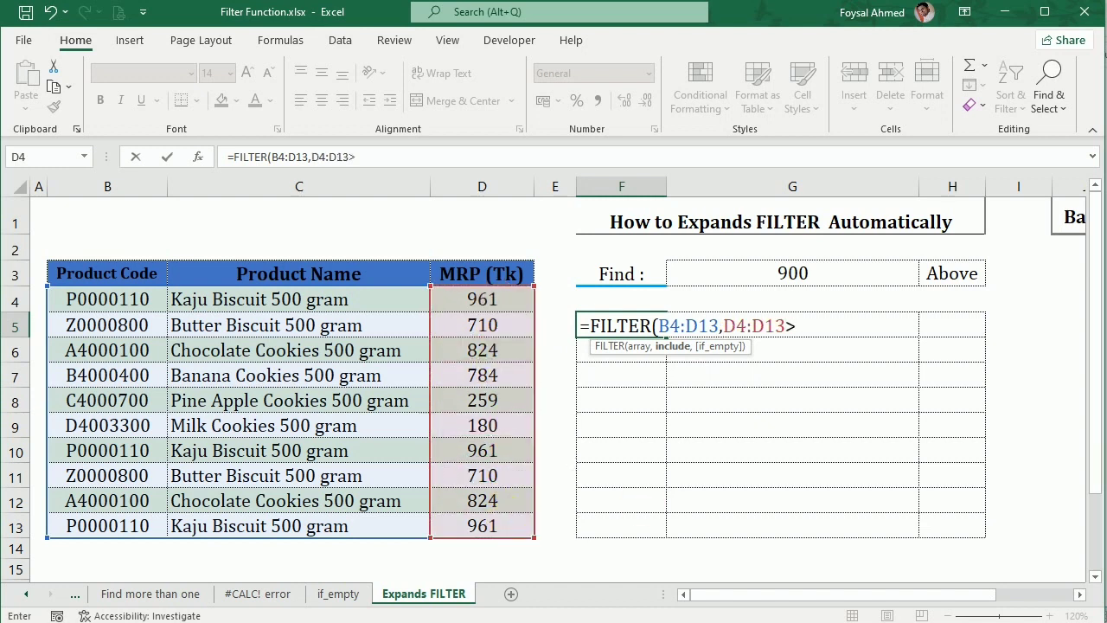
pyautogui.click(846, 283)
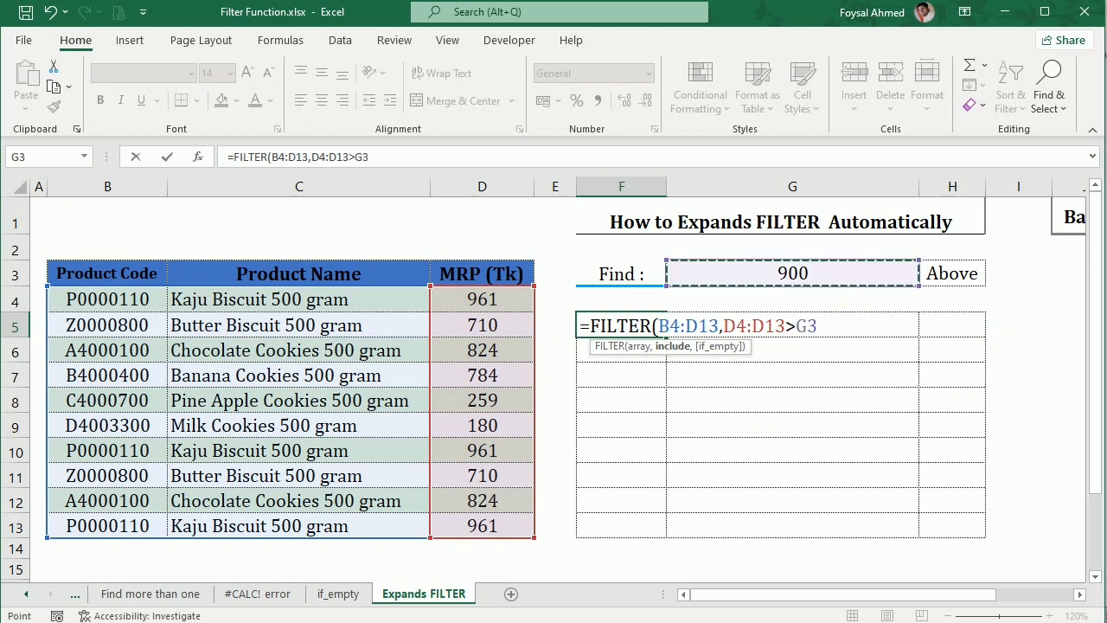
pyautogui.press('Return')
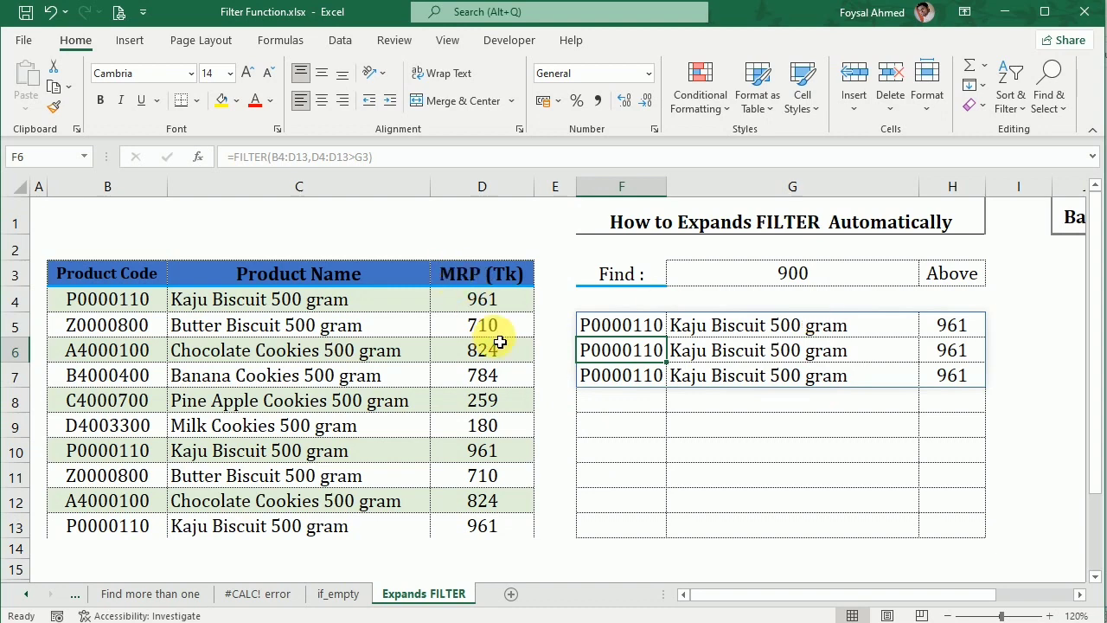
# Copy the Double Butter cookies row from B18:D18 into rows 14 and 15 directly below the product list
pyautogui.scroll(-4, 209, 406)
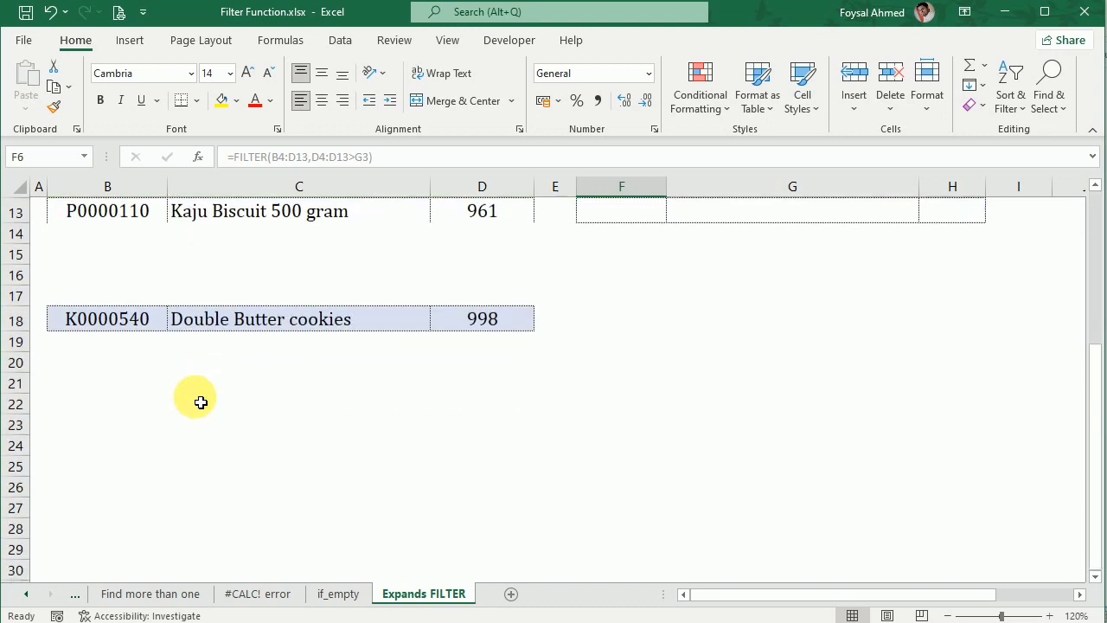
pyautogui.moveTo(86, 317); pyautogui.dragTo(473, 332)
pyautogui.hotkey('ctrl', 'c')
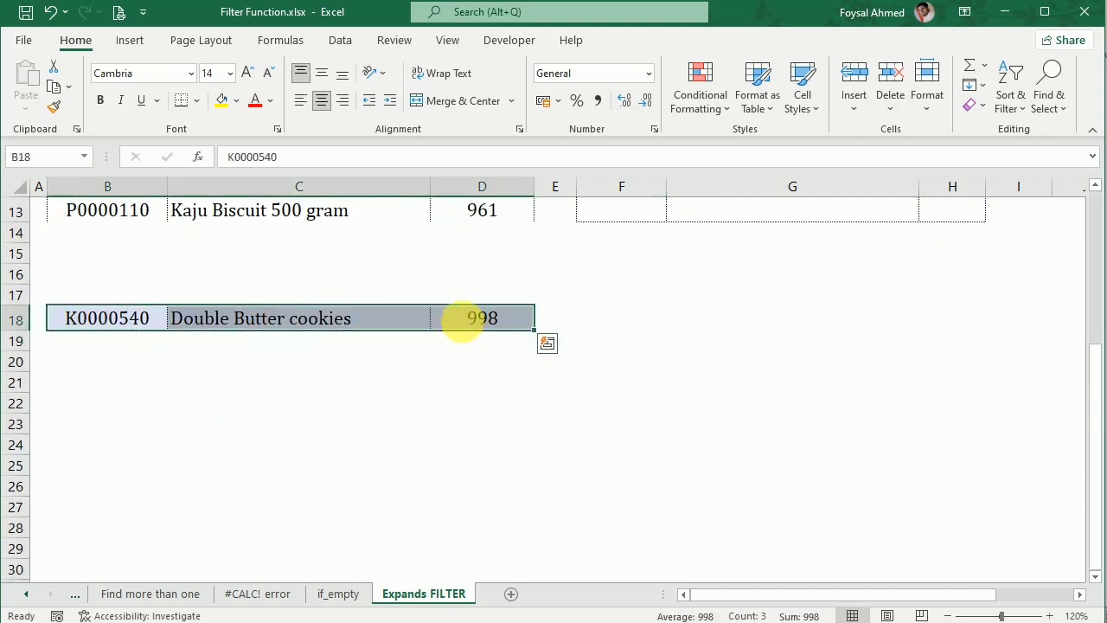
pyautogui.scroll(3, 317, 433)
pyautogui.scroll(1, 107, 469)
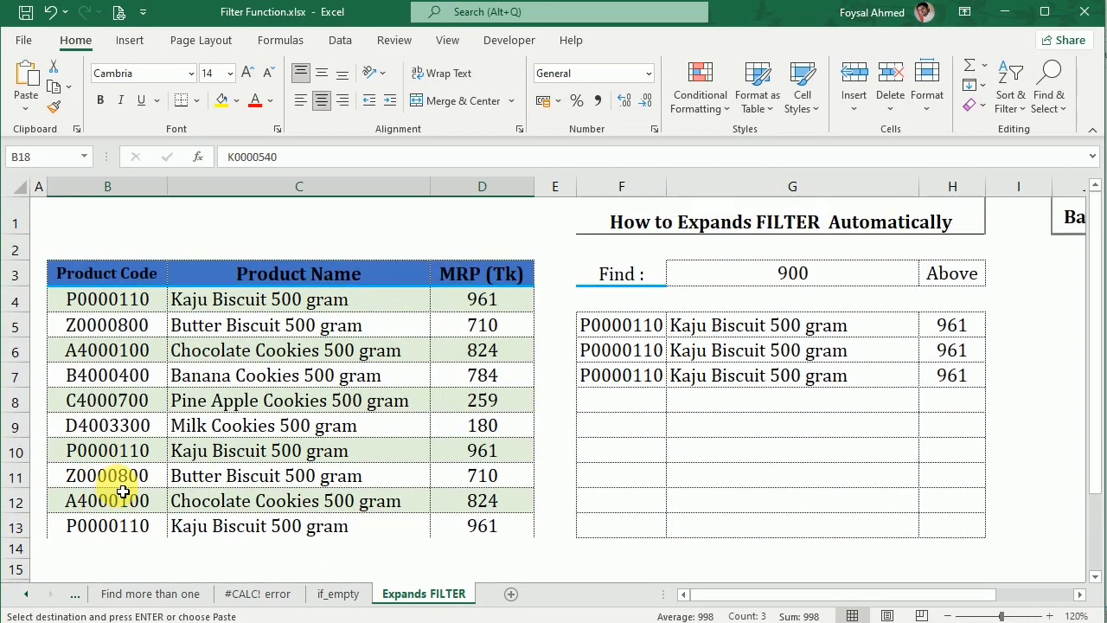
pyautogui.scroll(-1, 112, 484)
pyautogui.click(110, 462)
pyautogui.hotkey('ctrl', 'v')
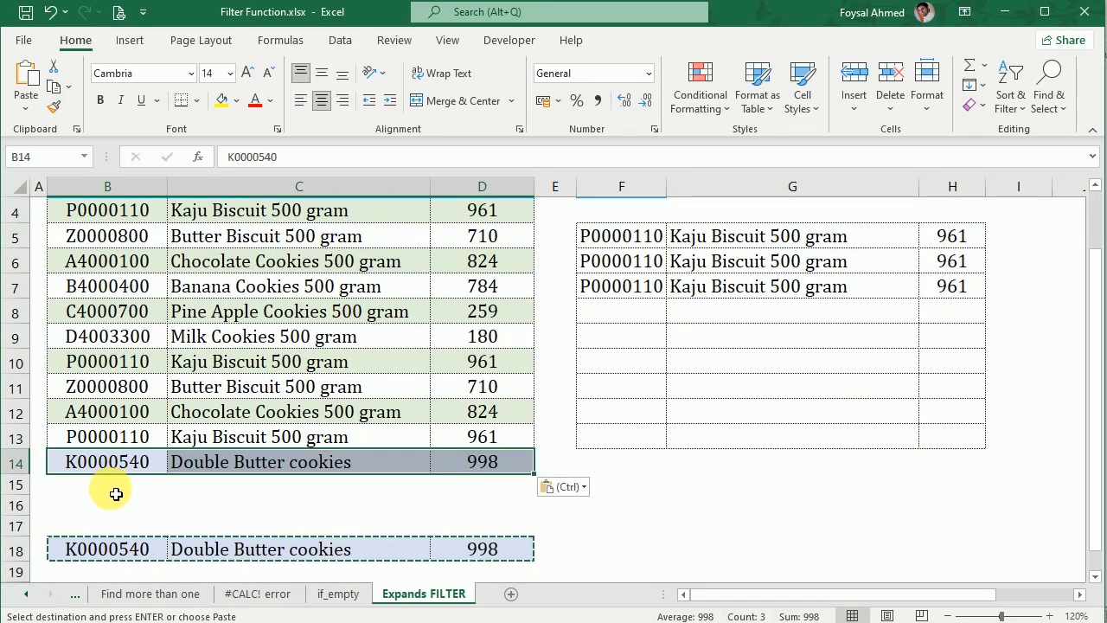
pyautogui.click(111, 490)
pyautogui.hotkey('ctrl', 'v')
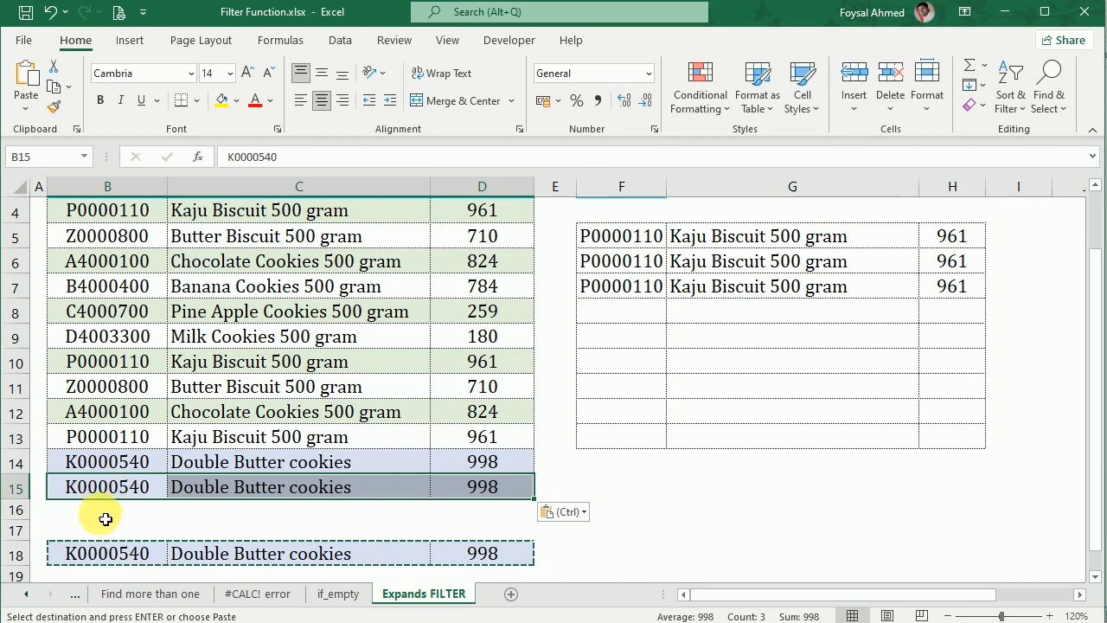
# Check the FILTER results against the added rows, and undo both pasted Double Butter cookies rows
pyautogui.scroll(1, 810, 391)
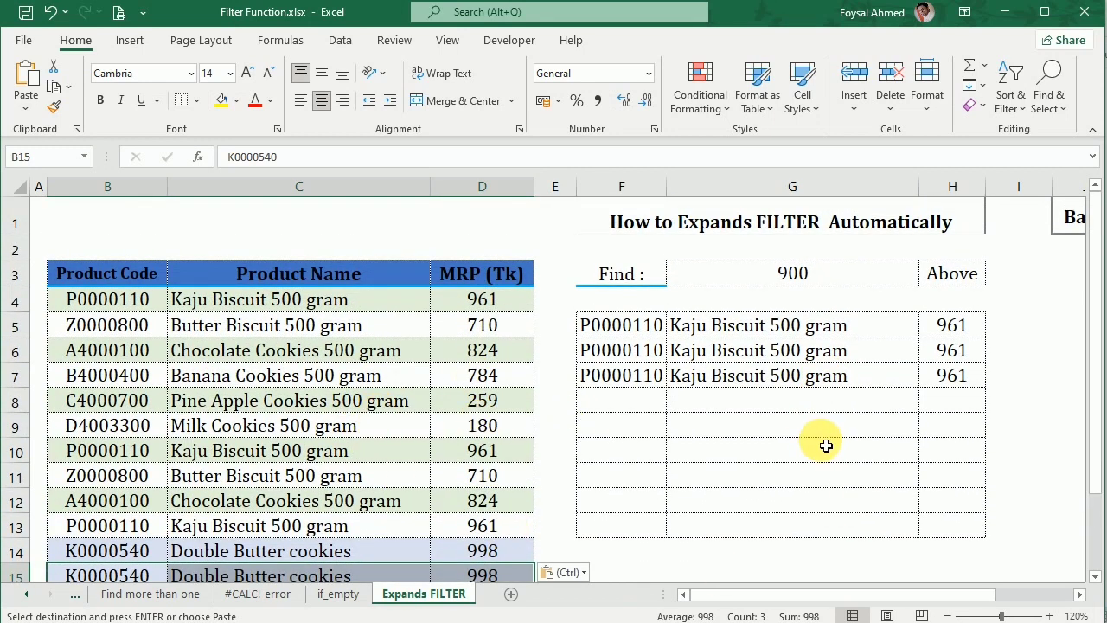
pyautogui.hotkey('ctrl', 'z')
pyautogui.hotkey('ctrl', 'z')
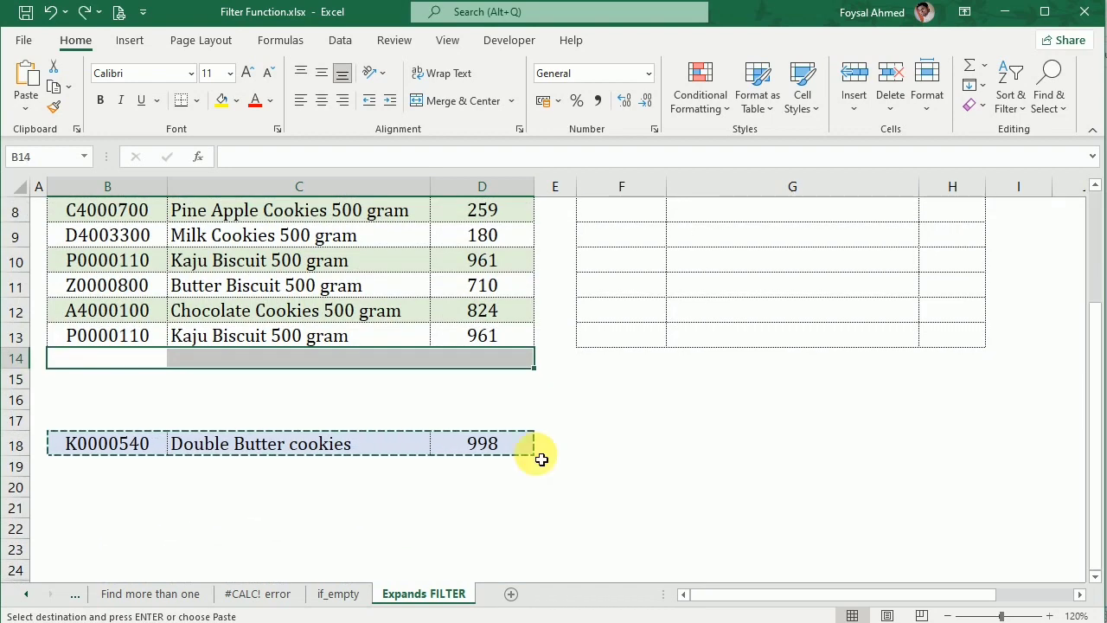
# Convert the product list B3:D13 into an Excel table with headers and apply the black table style
pyautogui.scroll(3, 499, 484)
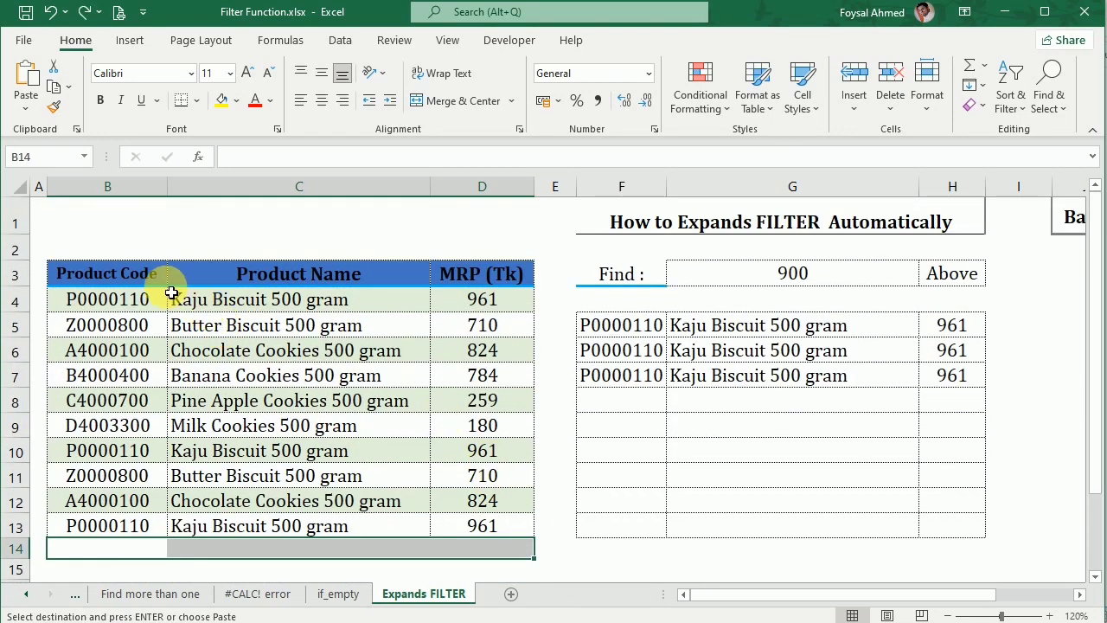
pyautogui.moveTo(167, 287); pyautogui.dragTo(463, 538)
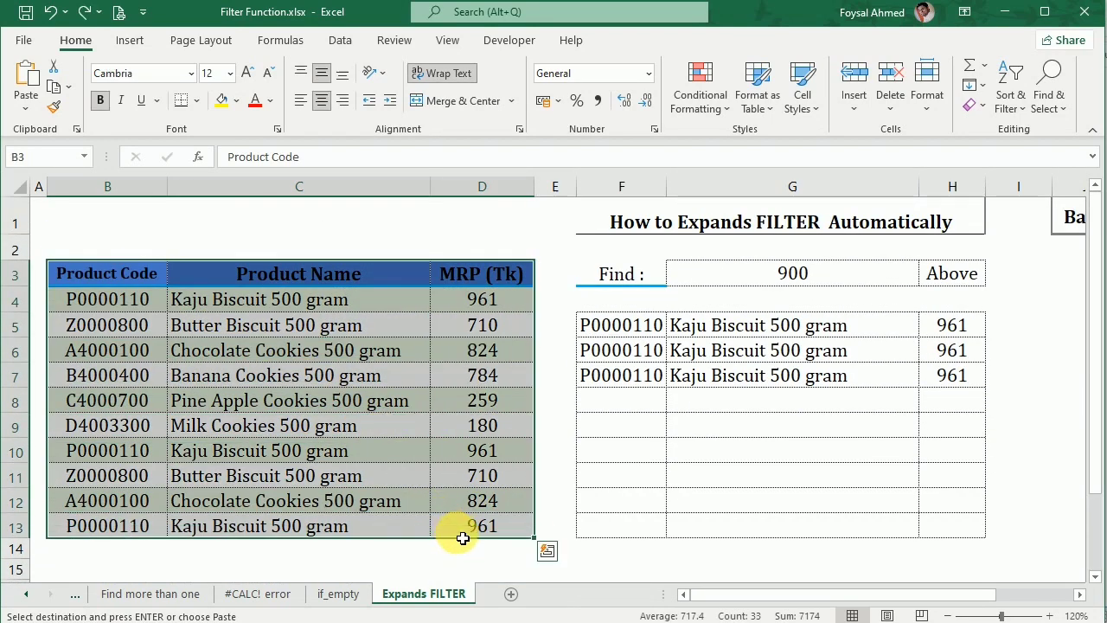
pyautogui.hotkey('ctrl', 't')
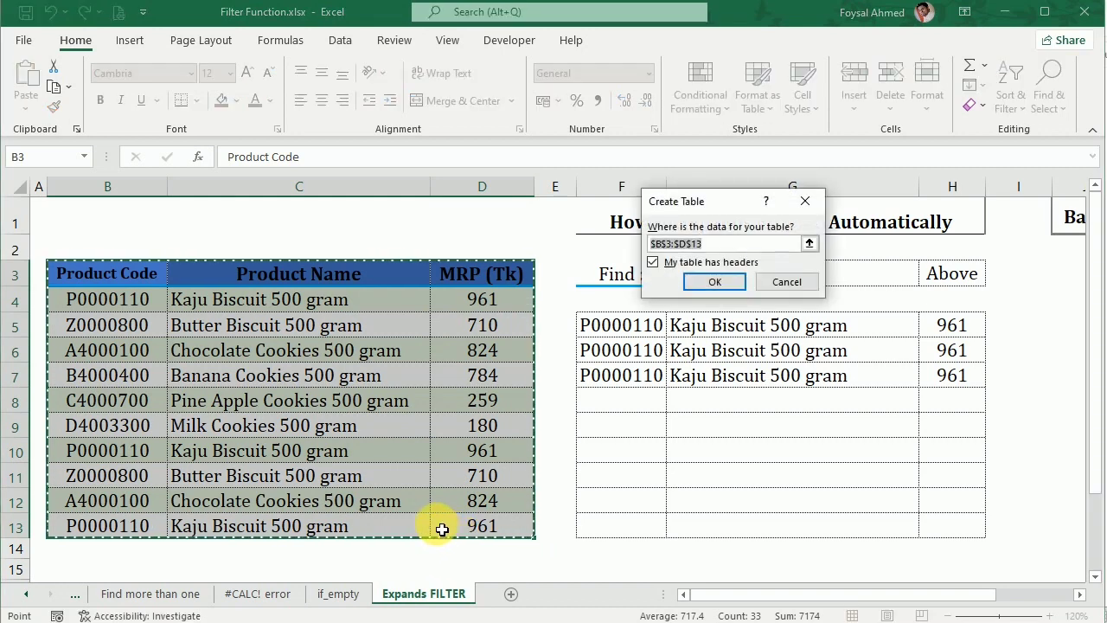
pyautogui.click(724, 282)
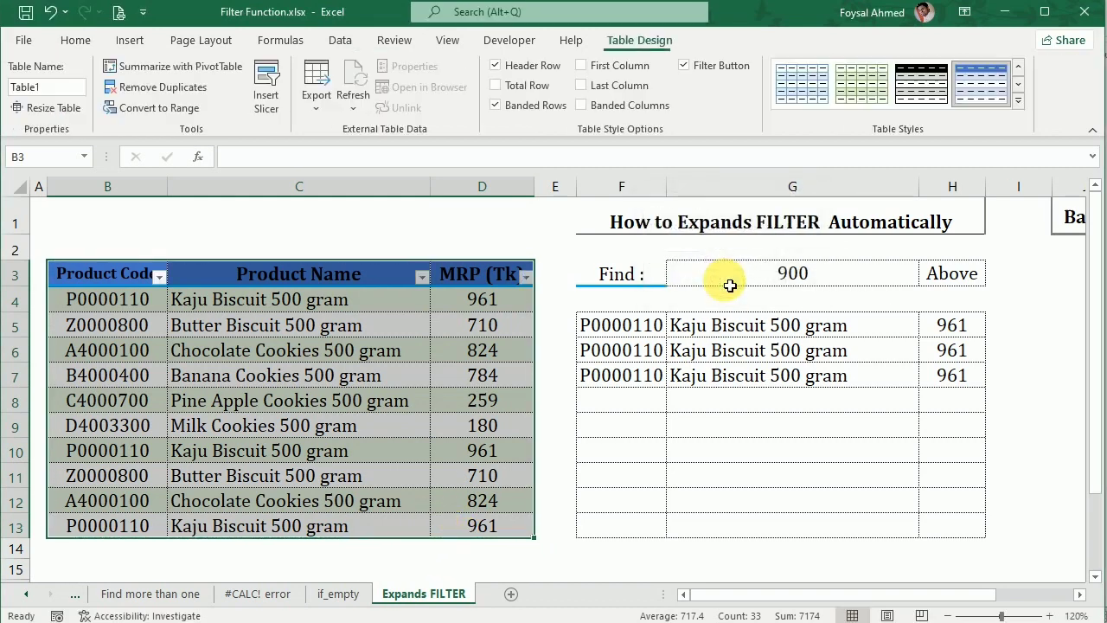
pyautogui.click(913, 93)
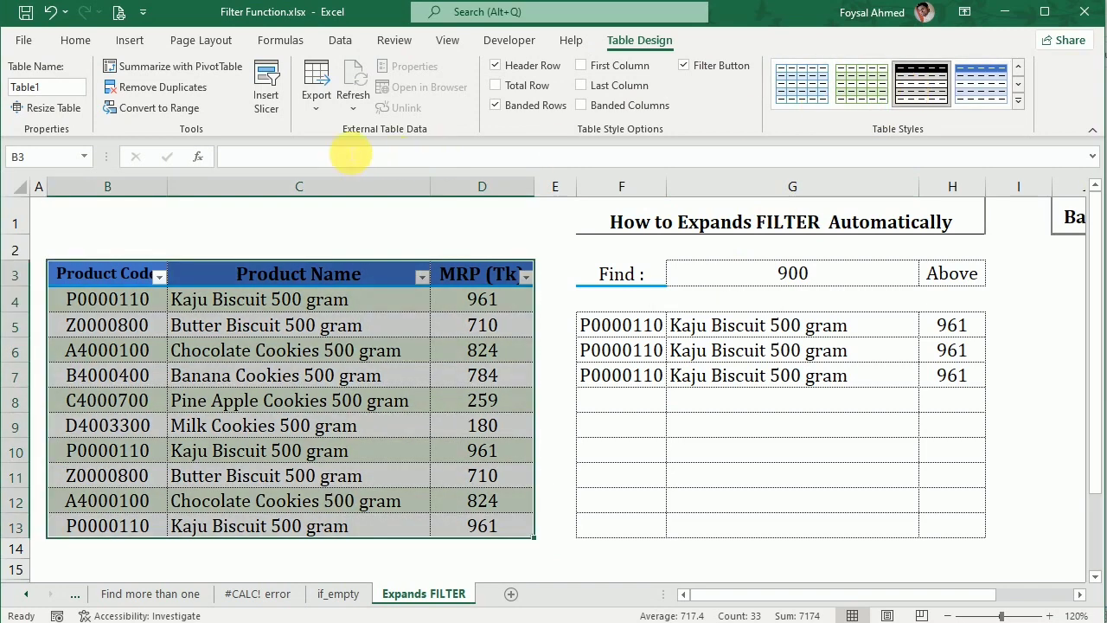
# Set the table's header row B3:D3 to No Fill and its font color to white
pyautogui.click(290, 325)
pyautogui.moveTo(123, 274); pyautogui.dragTo(507, 274)
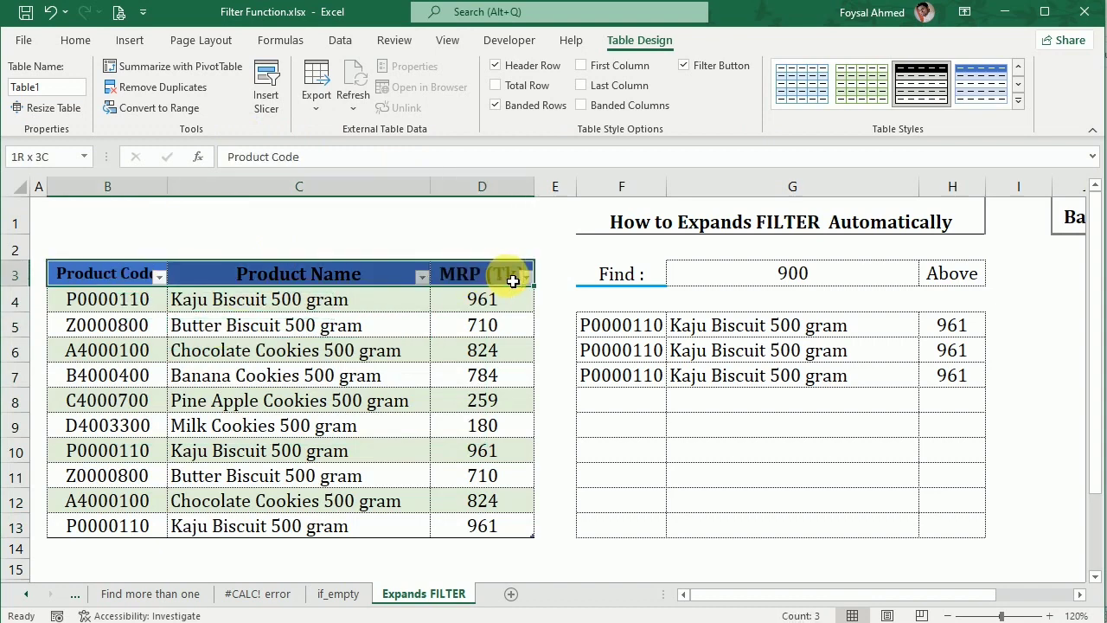
pyautogui.click(75, 40)
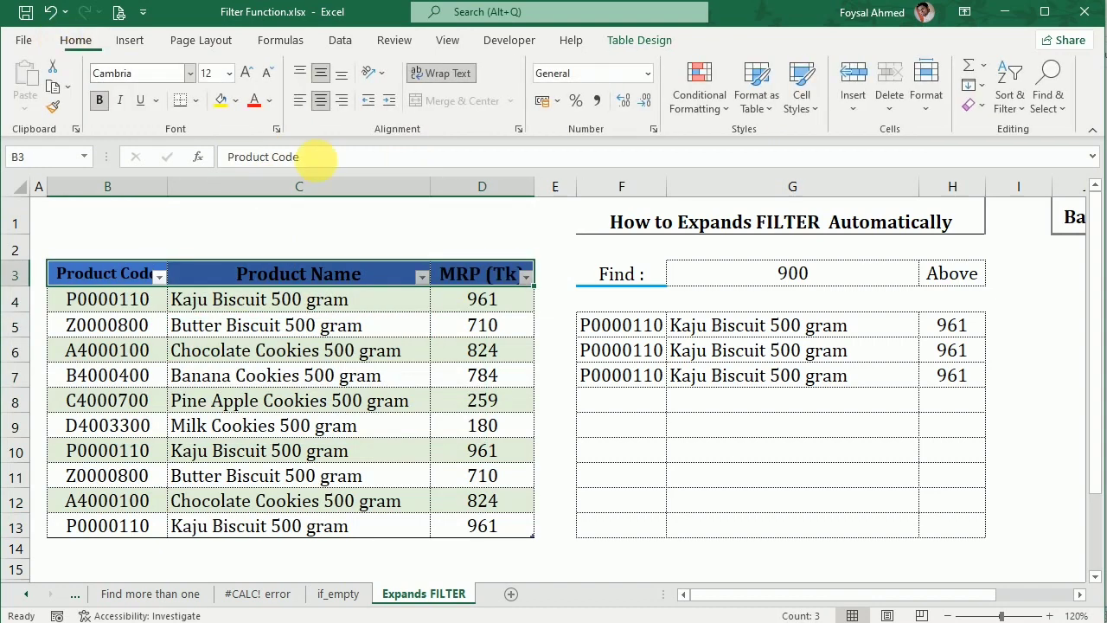
pyautogui.click(236, 100)
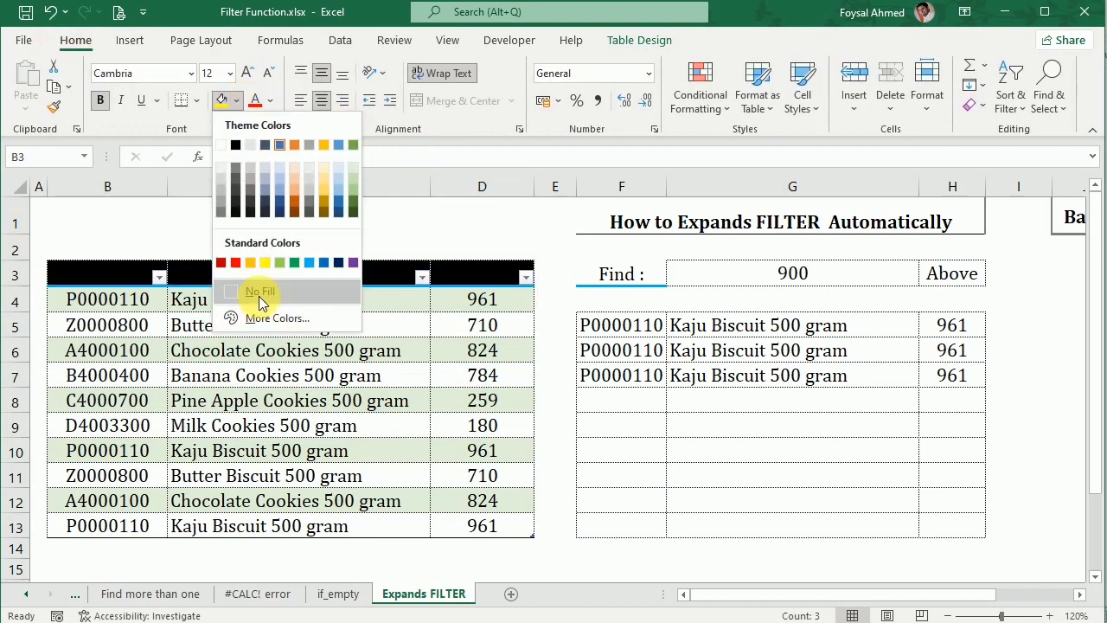
pyautogui.click(259, 296)
pyautogui.click(270, 101)
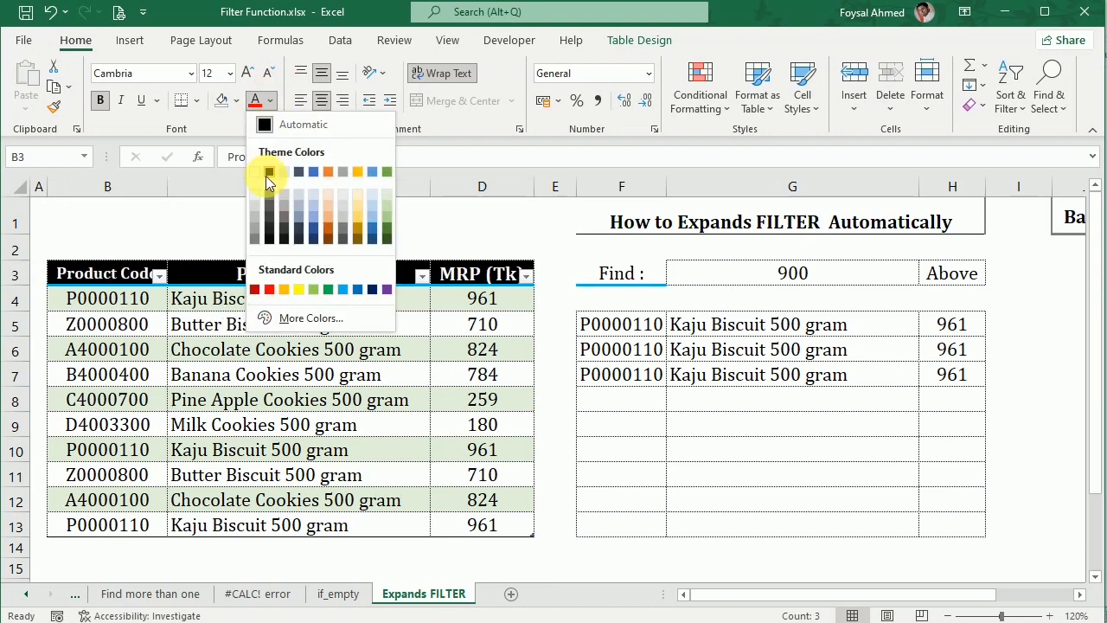
pyautogui.click(254, 172)
pyautogui.click(502, 449)
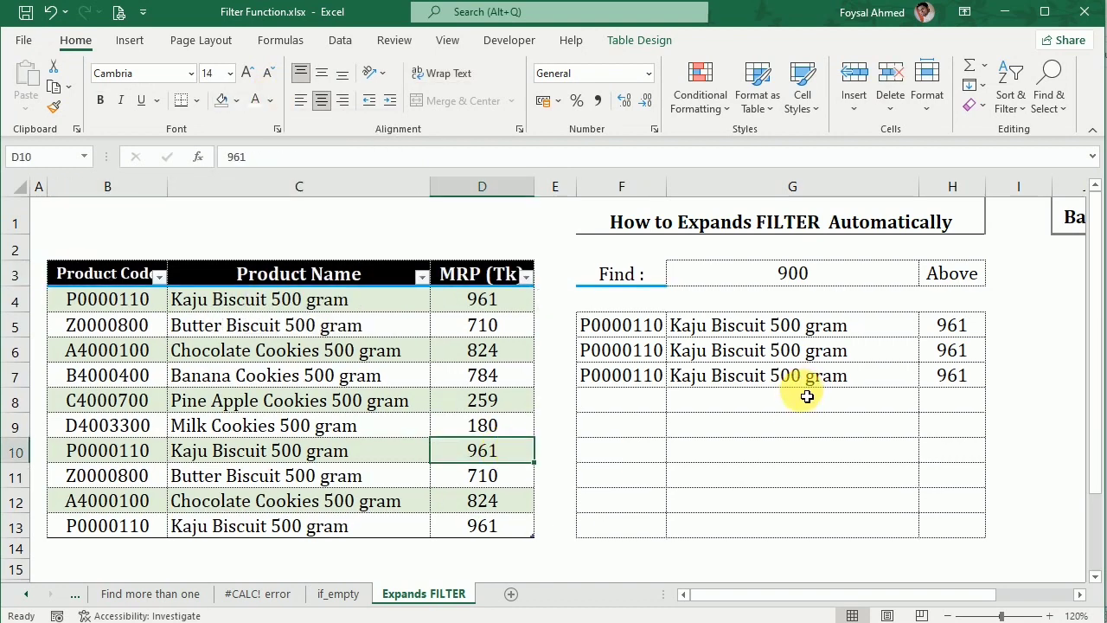
# Copy the Double Butter cookies row from B18:D18 into row 14, directly below the table's last row
pyautogui.scroll(-2, 309, 519)
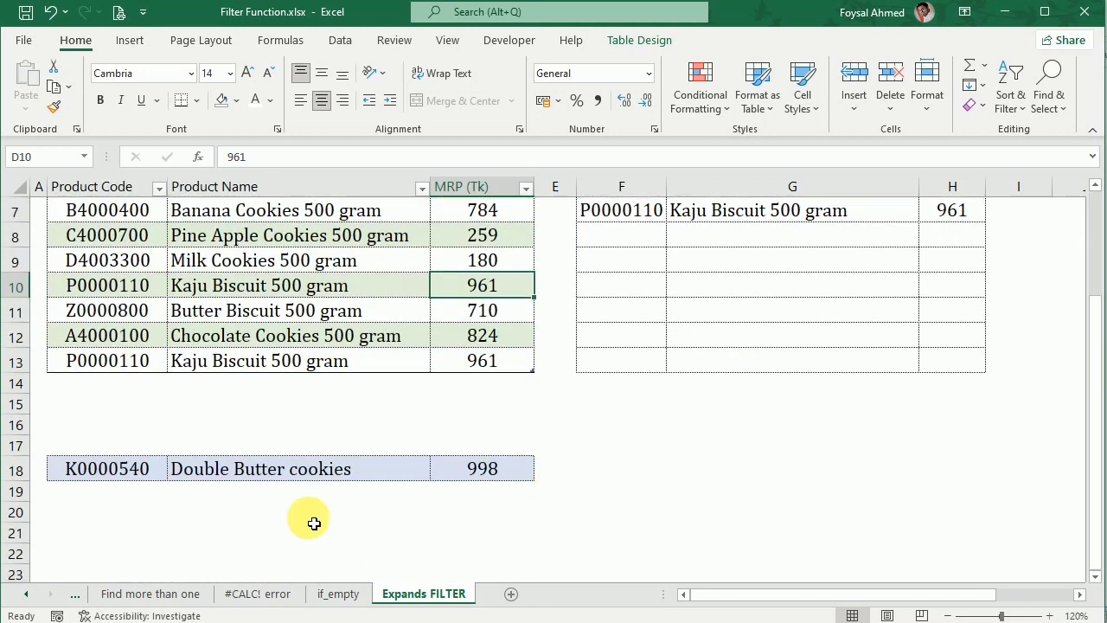
pyautogui.moveTo(61, 468); pyautogui.dragTo(477, 477)
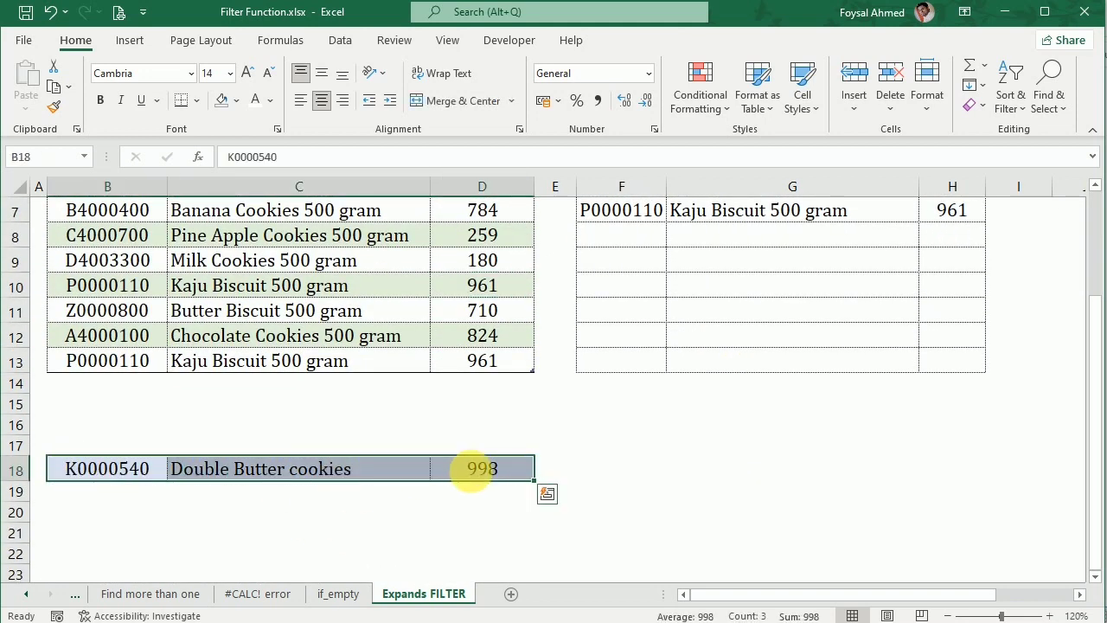
pyautogui.hotkey('ctrl', 'c')
pyautogui.scroll(1, 344, 511)
pyautogui.click(114, 461)
pyautogui.hotkey('ctrl', 'v')
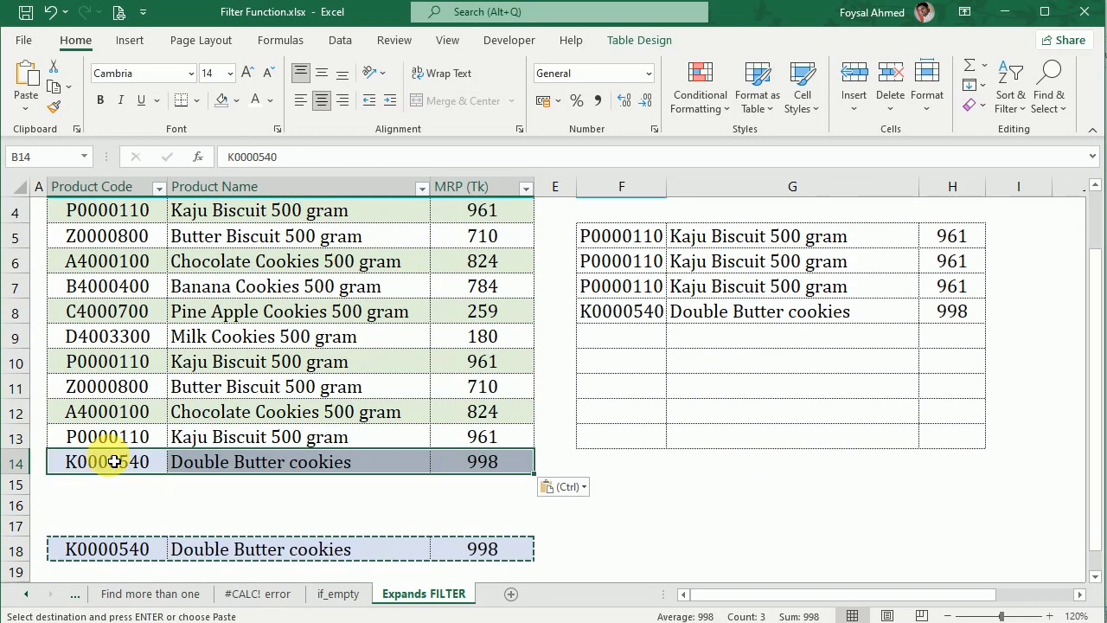
# Paste the copied Double Butter cookies row into rows 15, 16 and 17, directly below the table's last row each time
pyautogui.click(118, 487)
pyautogui.hotkey('ctrl', 'v')
pyautogui.scroll(1, 156, 495)
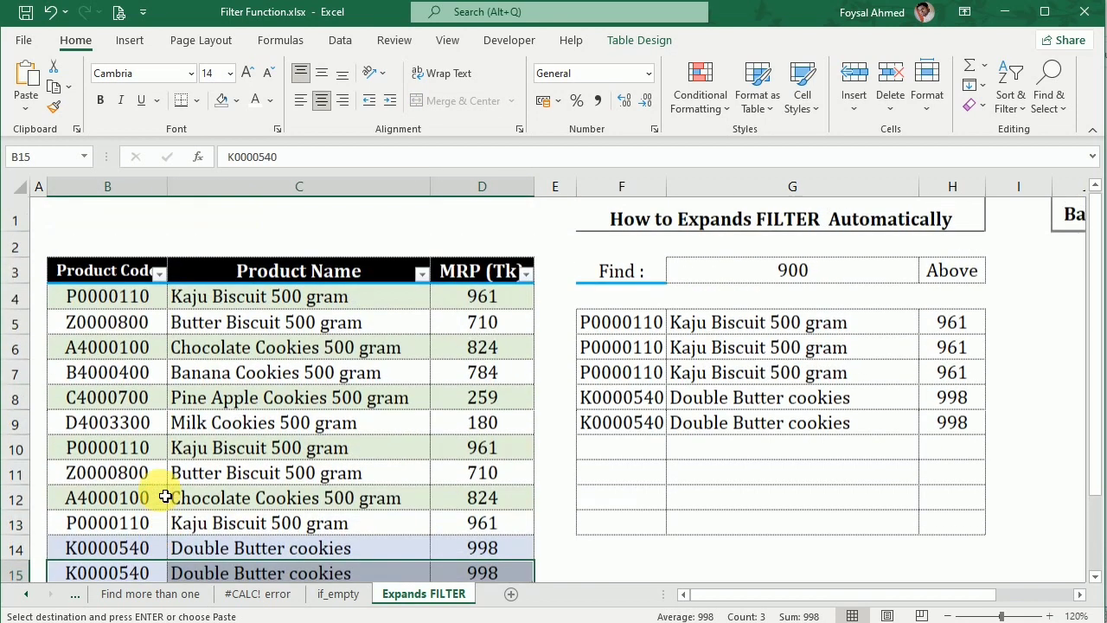
pyautogui.scroll(-1, 161, 504)
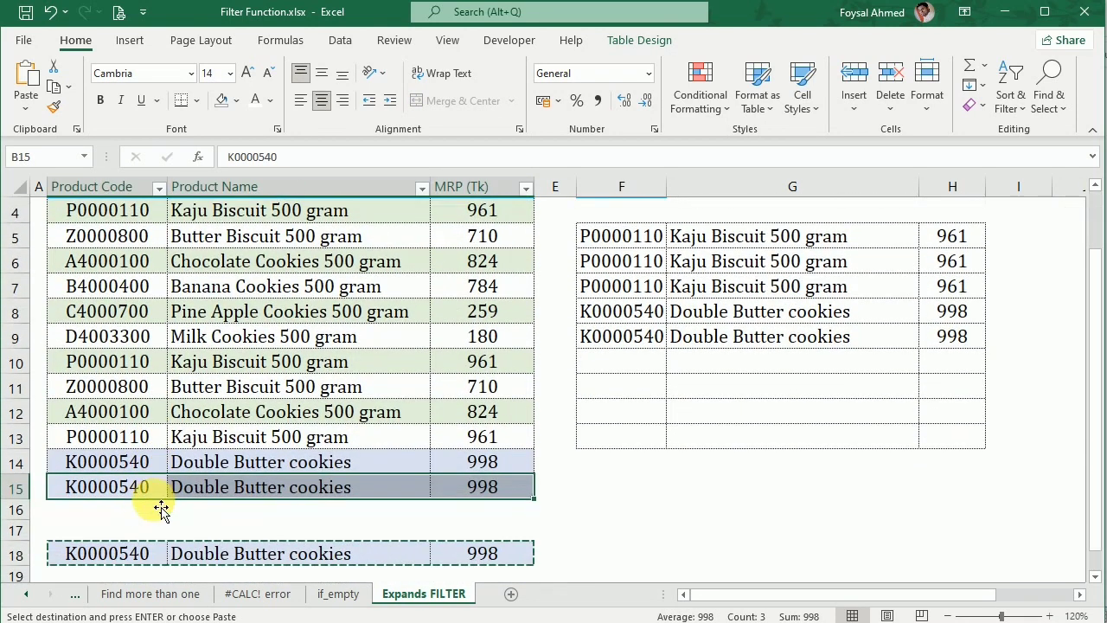
pyautogui.click(104, 517)
pyautogui.hotkey('ctrl', 'v')
pyautogui.click(104, 533)
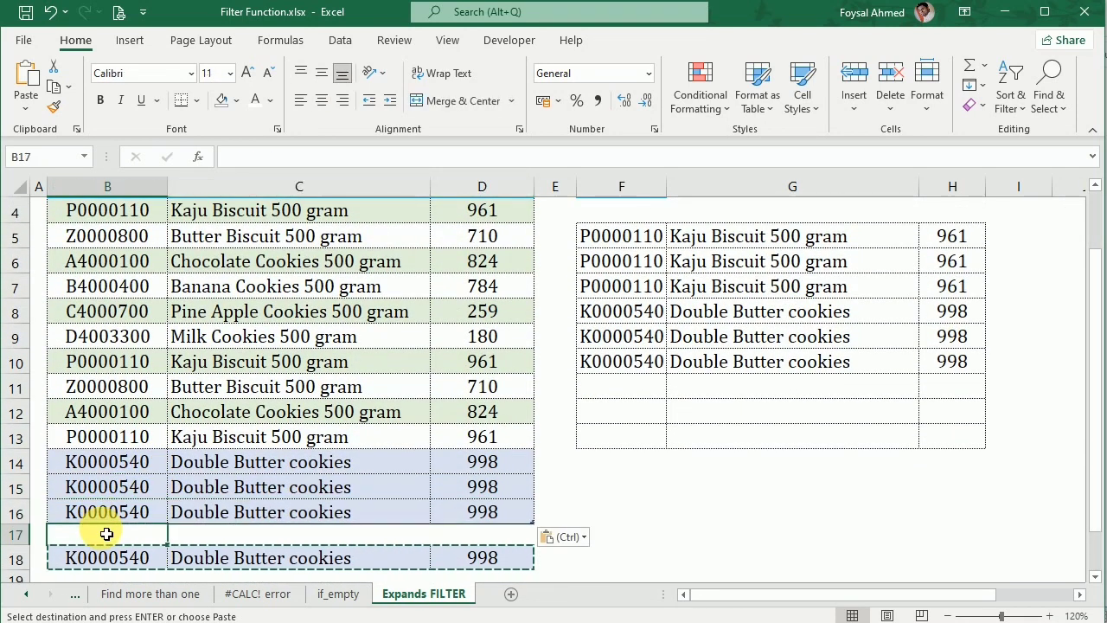
pyautogui.hotkey('ctrl', 'v')
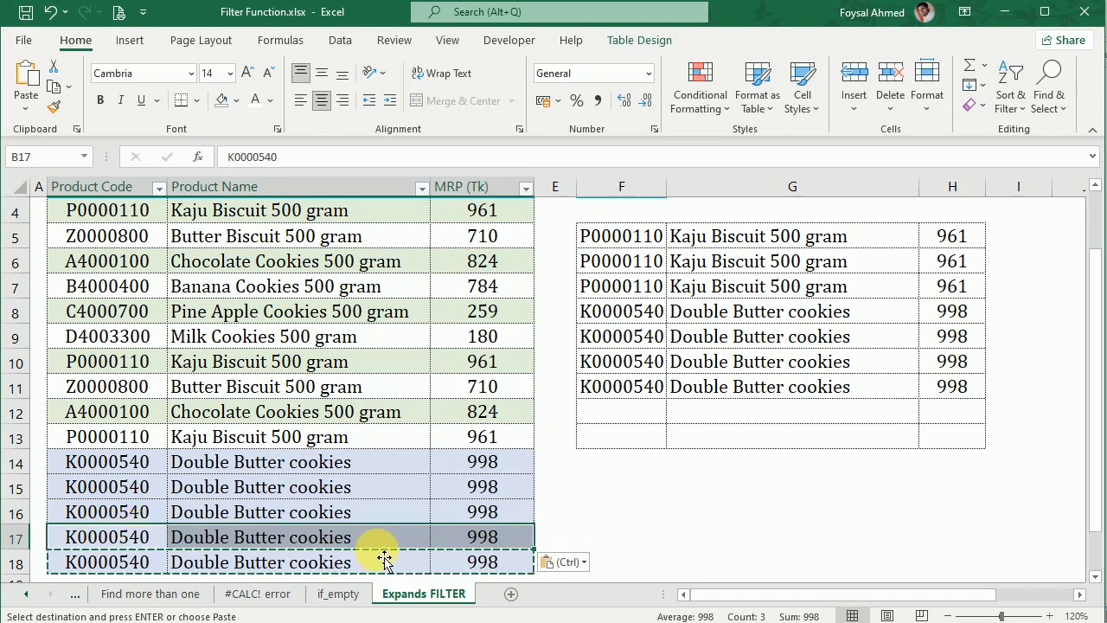
# Remove the original Double Butter cookies row in row 18, just below the table
pyautogui.scroll(-1, 346, 545)
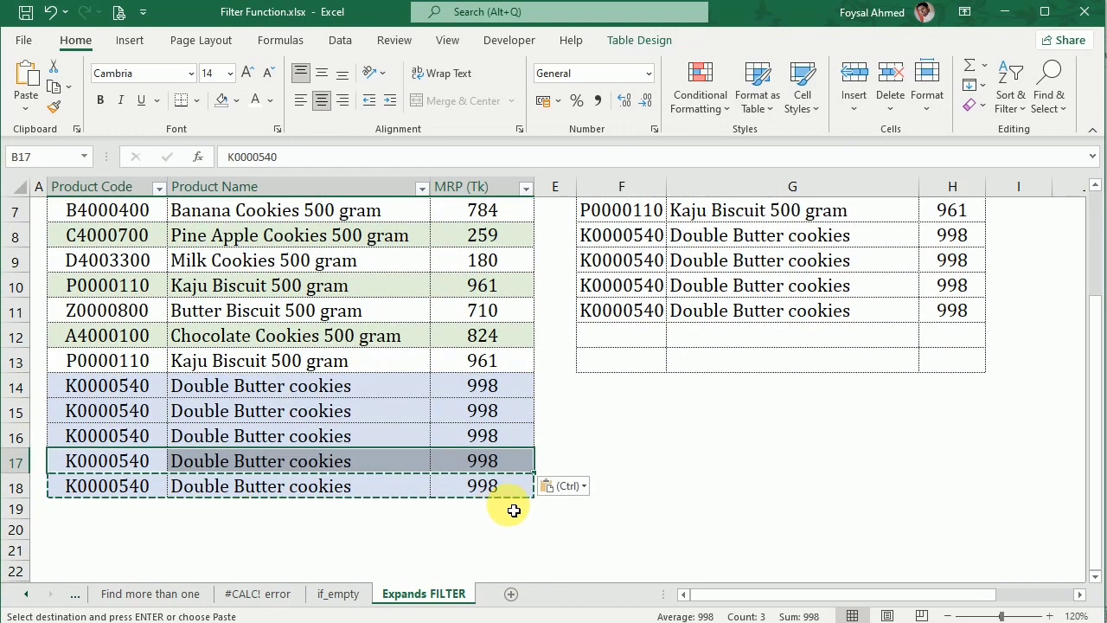
pyautogui.click(495, 486)
pyautogui.moveTo(40, 489); pyautogui.dragTo(633, 512)
pyautogui.press('Delete')
# Change the criteria label in H3 to Below
pyautogui.scroll(2, 633, 513)
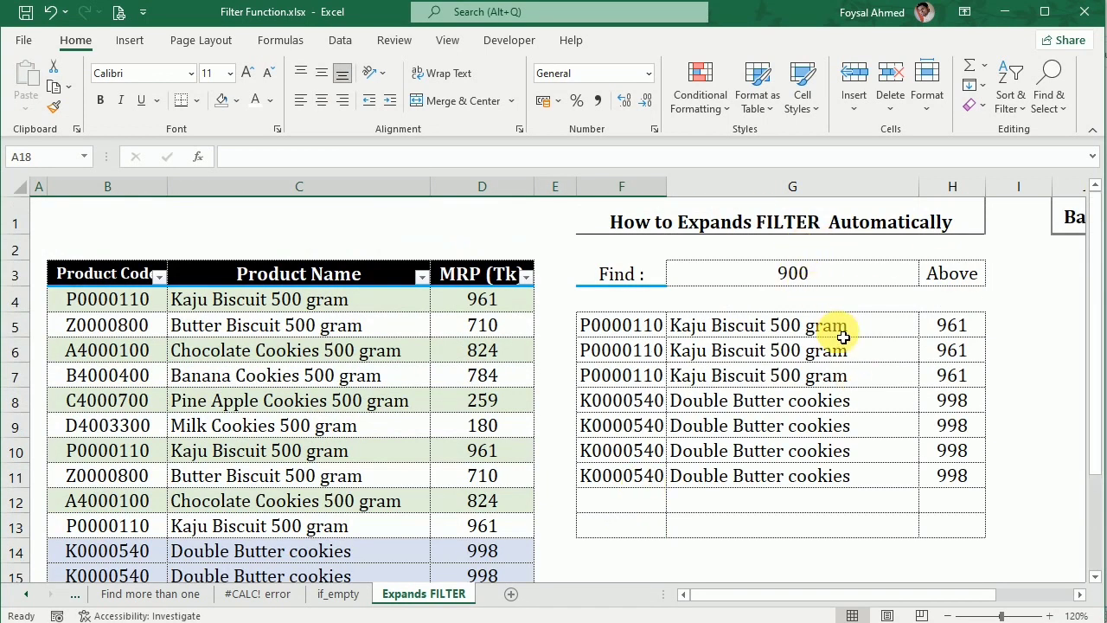
pyautogui.click(954, 274)
pyautogui.write('Below')
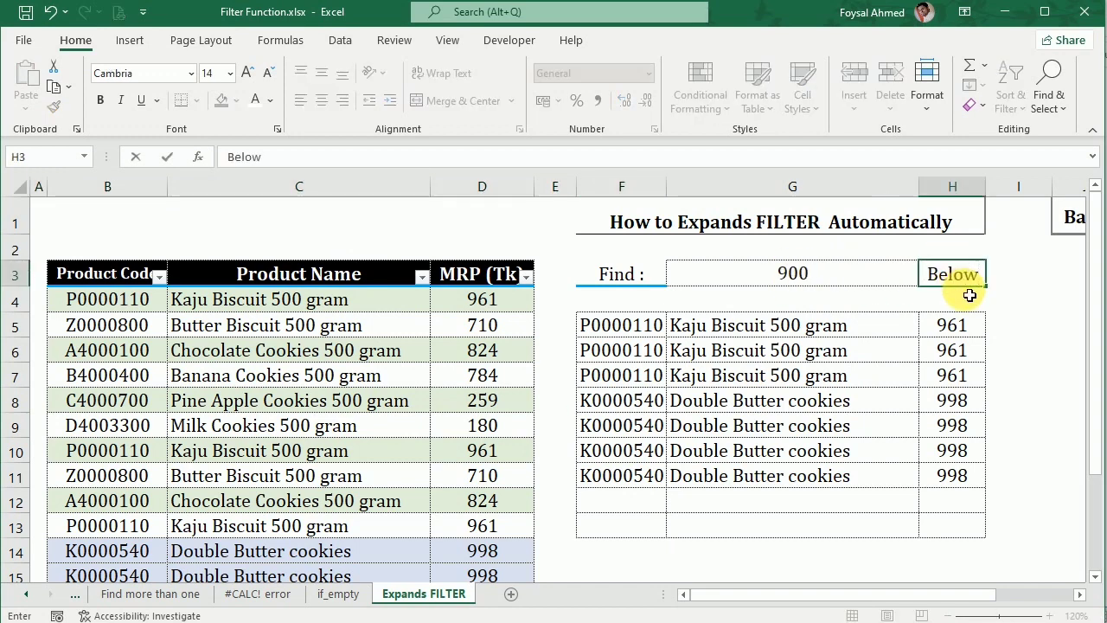
pyautogui.press('Return')
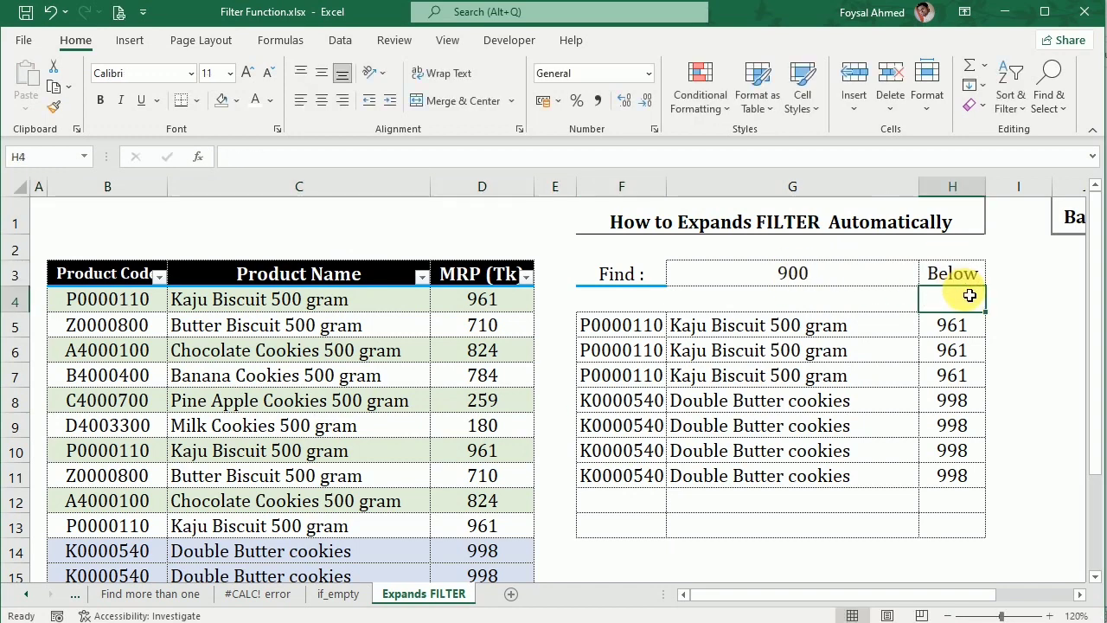
# Change the comparison in F5's formula to less than, giving =FILTER(B4:D17,D4:D17<G3)
pyautogui.click(639, 326)
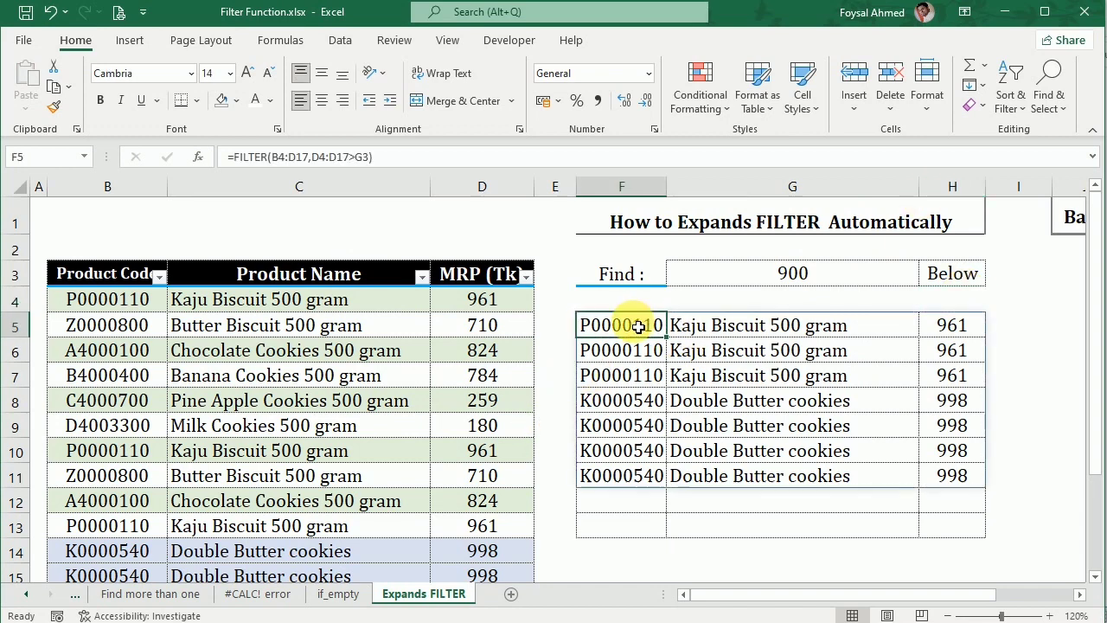
pyautogui.click(356, 157)
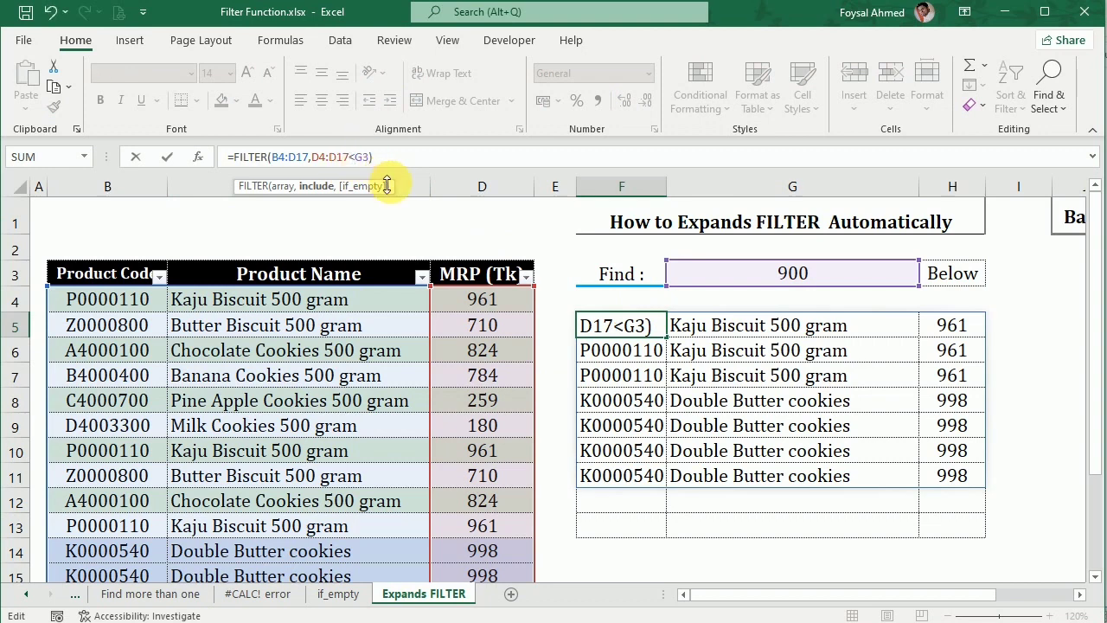
pyautogui.press('Return')
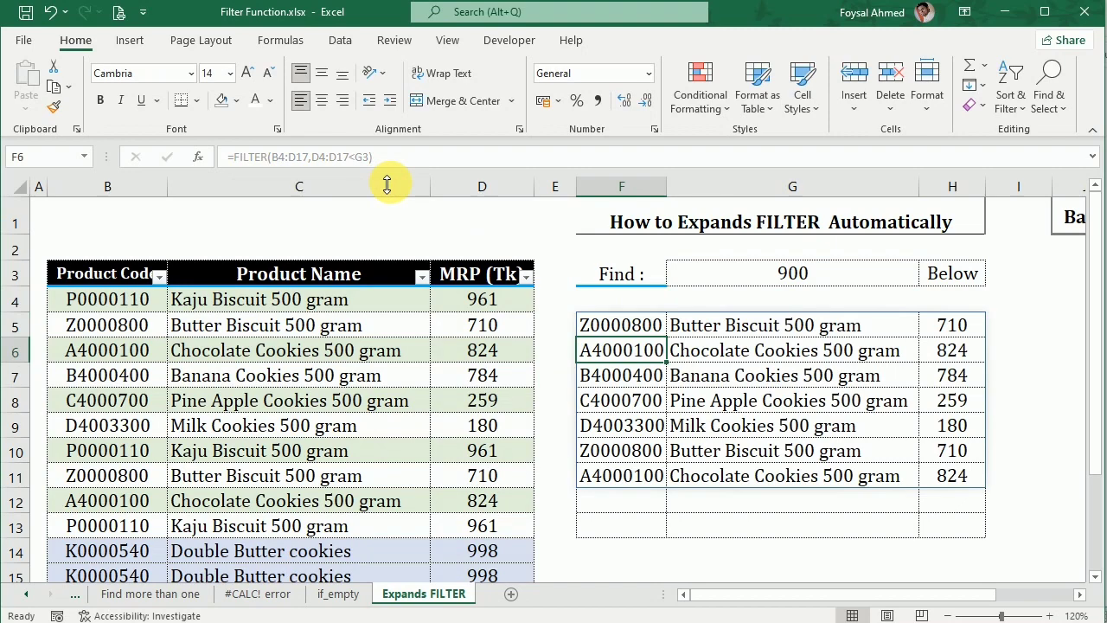
# Check the FILTER results against the product table, and follow the Back link in J1
pyautogui.scroll(-1, 717, 394)
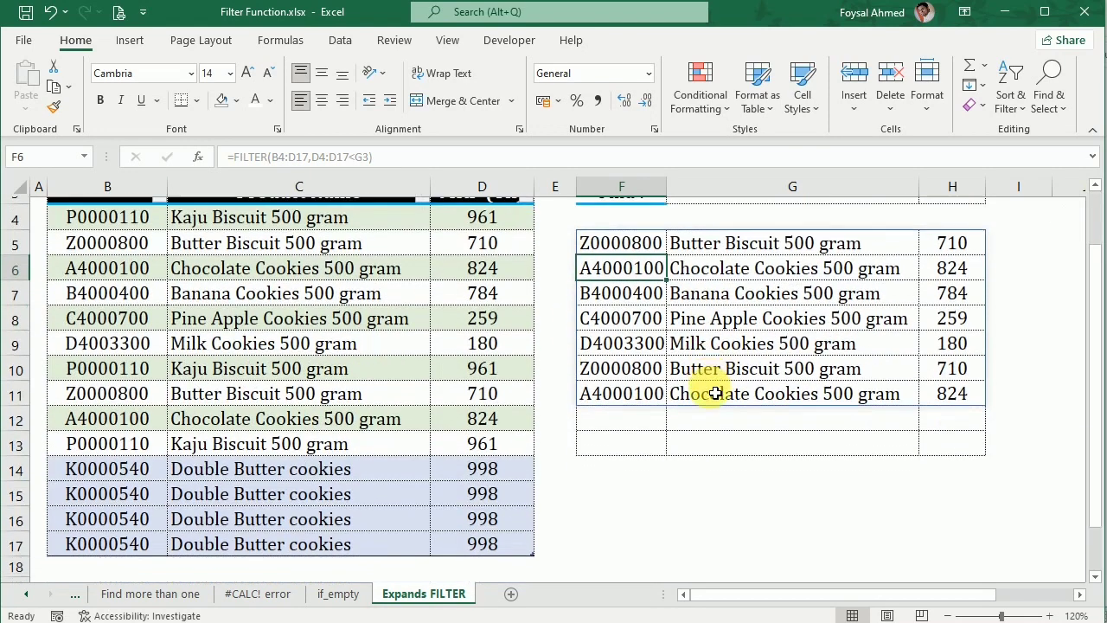
pyautogui.scroll(-1, 716, 394)
pyautogui.scroll(2, 715, 391)
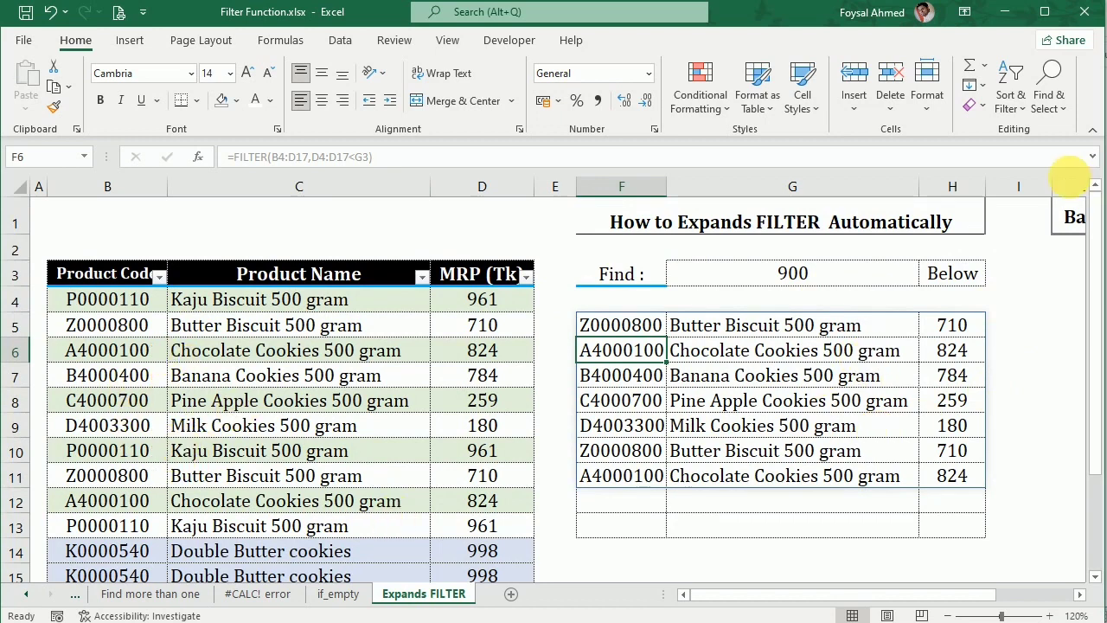
pyautogui.click(1067, 217)
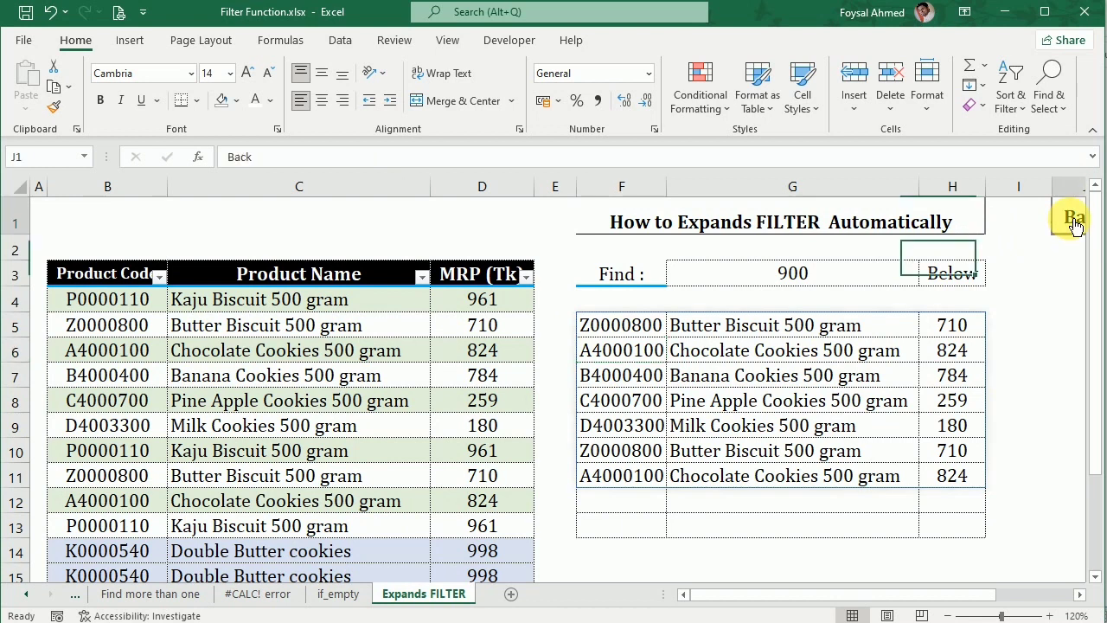